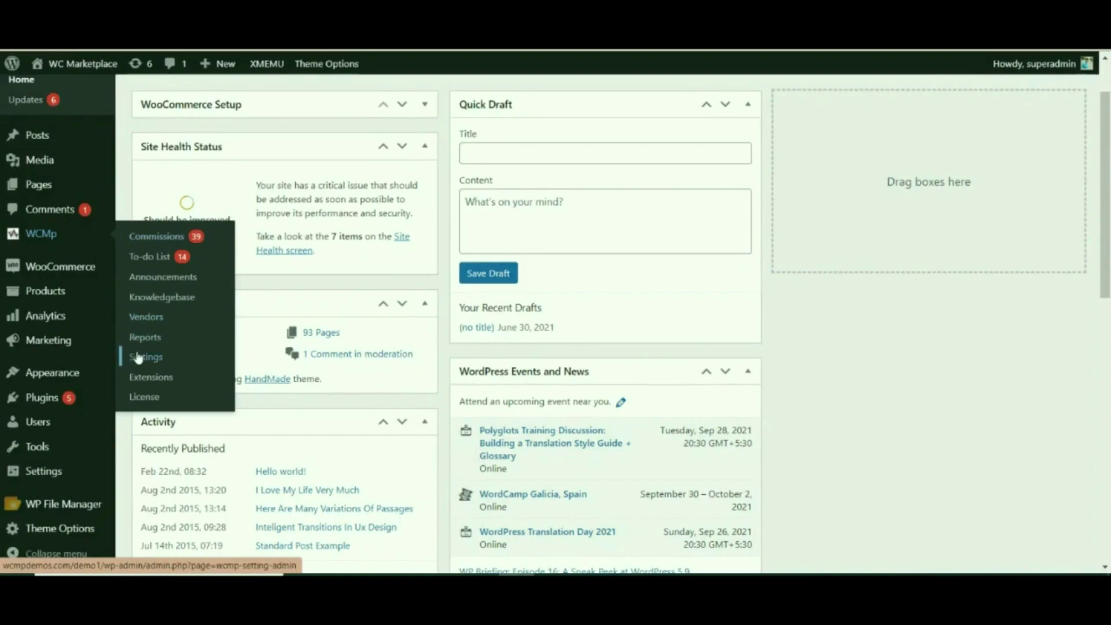
- In WCMp Settings > Capabilities, enable Simple subscription under vendor Product Types
click(138, 356)
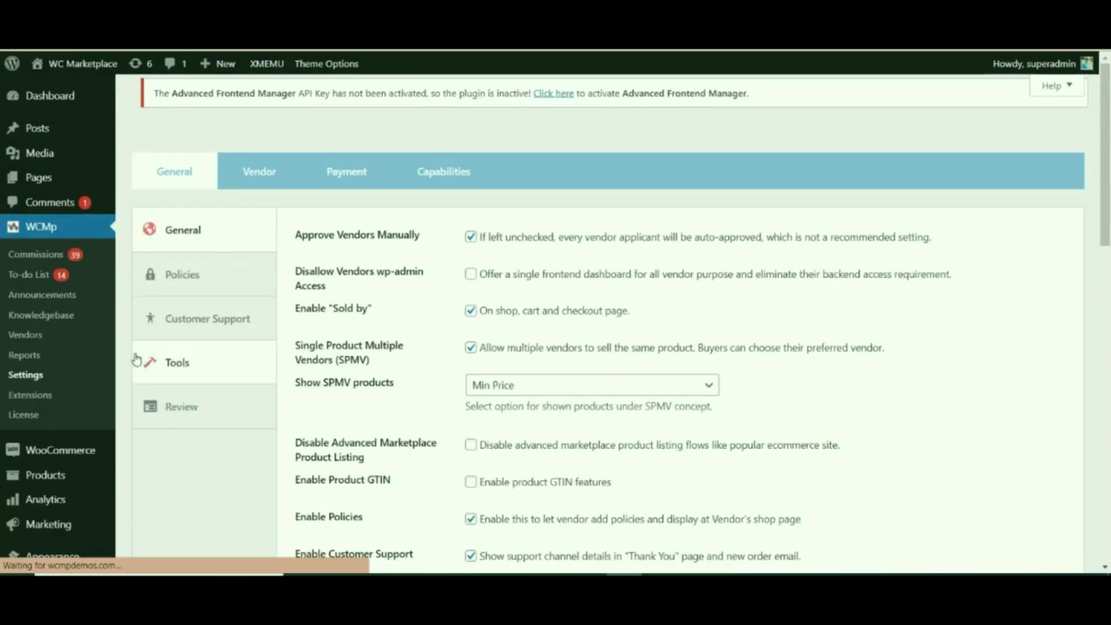
scroll(431, 159, down, 1)
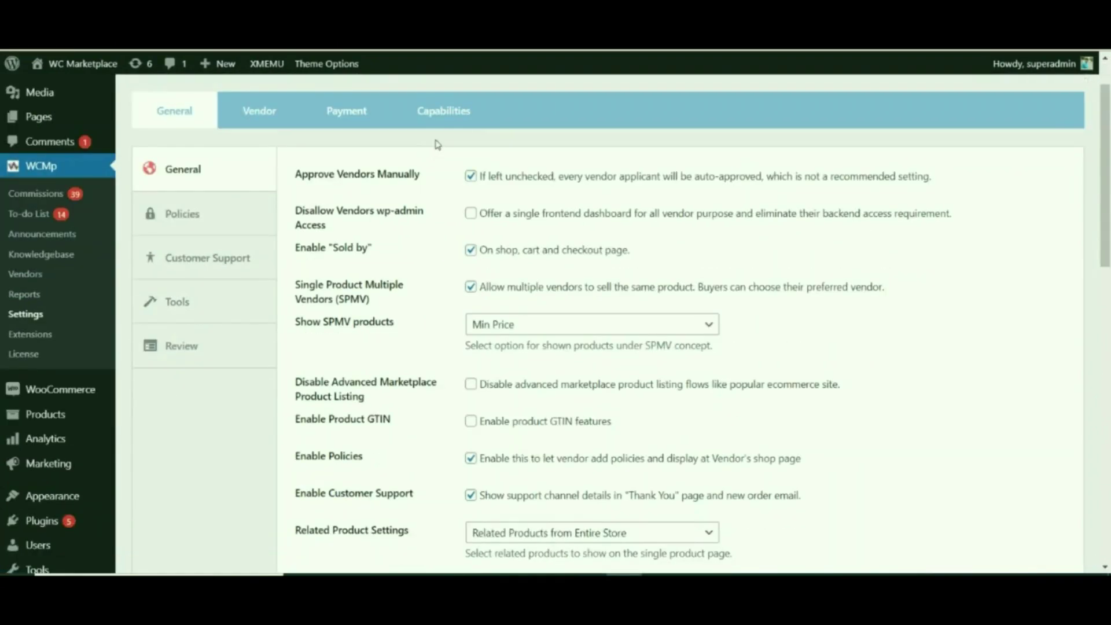
click(443, 113)
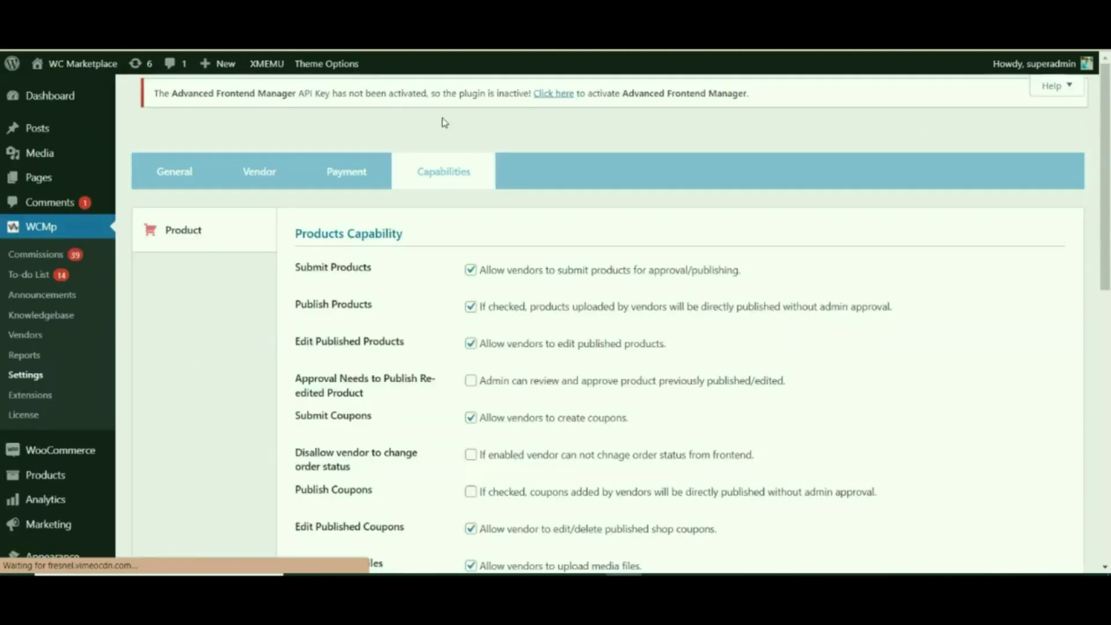
scroll(470, 440, down, 10)
click(470, 404)
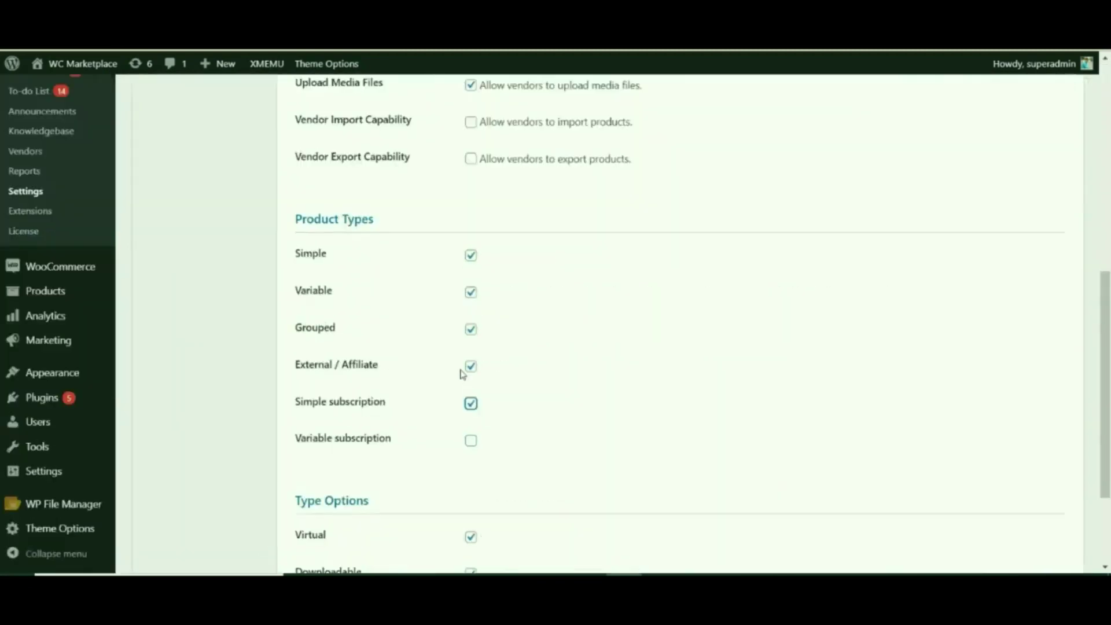
drag(314, 222, 380, 234)
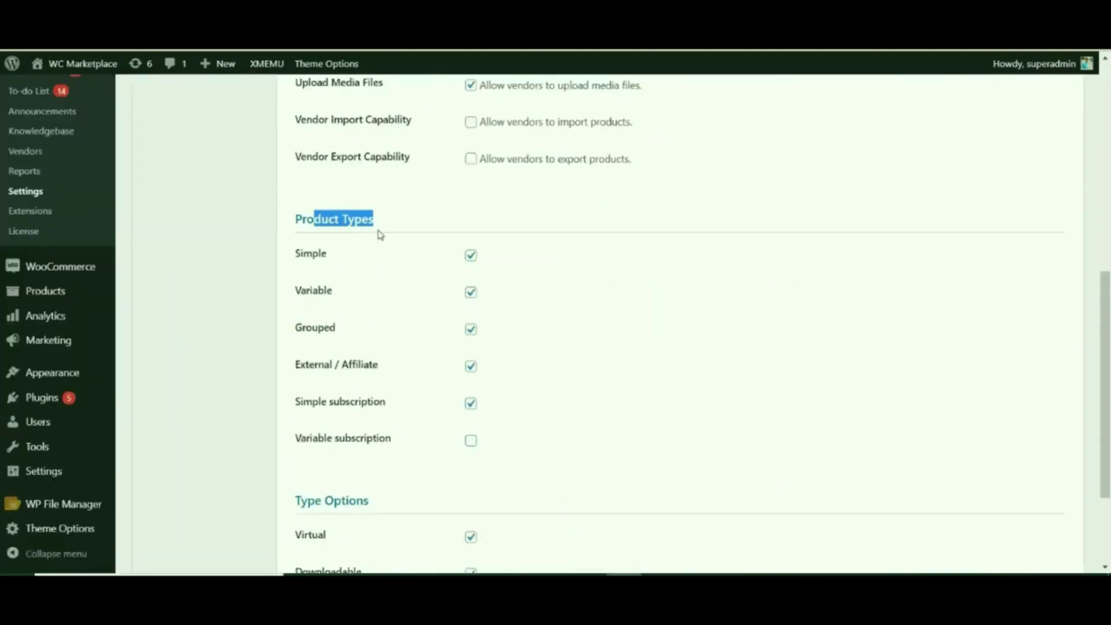
scroll(565, 253, down, 2)
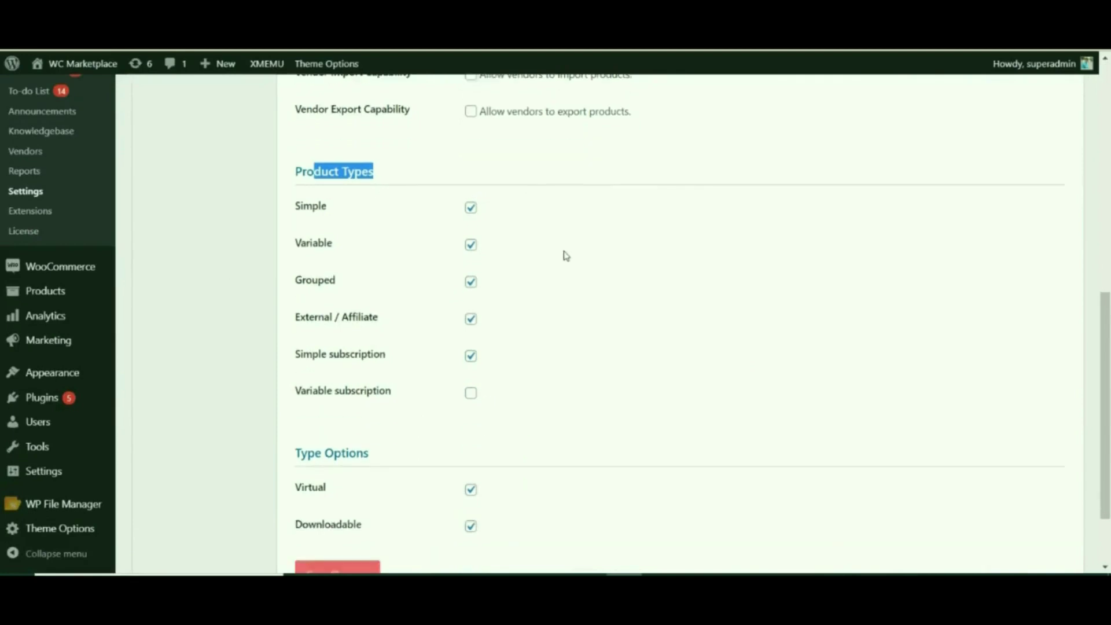
click(566, 255)
scroll(563, 260, down, 2)
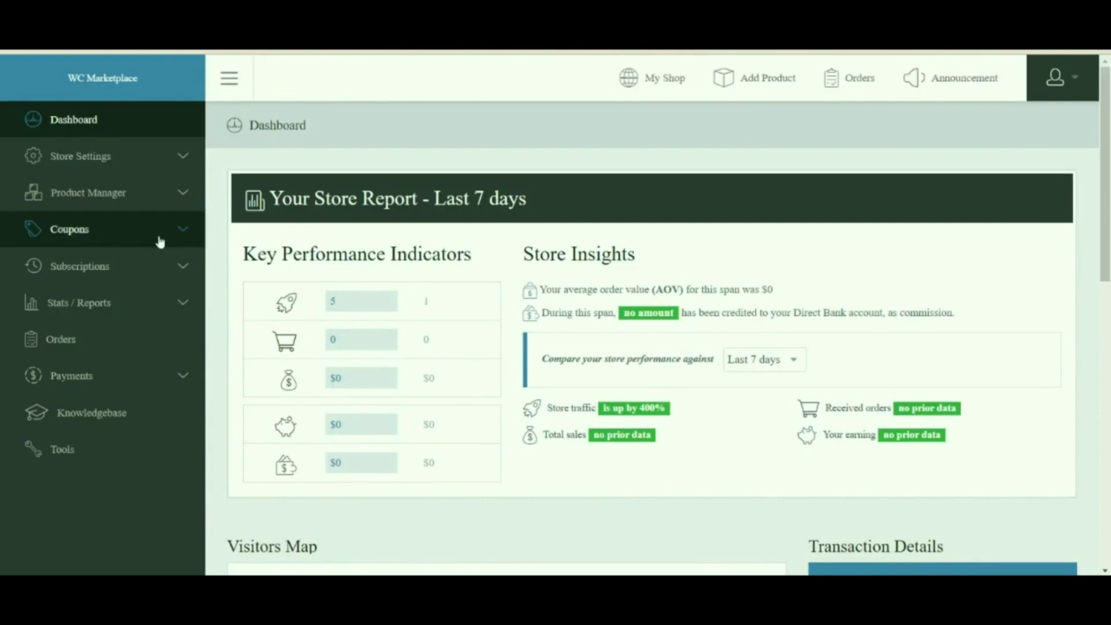
- Create a new non-catalog product titled test_subscription simp in the Uncategorized category
mouse_move(139, 201)
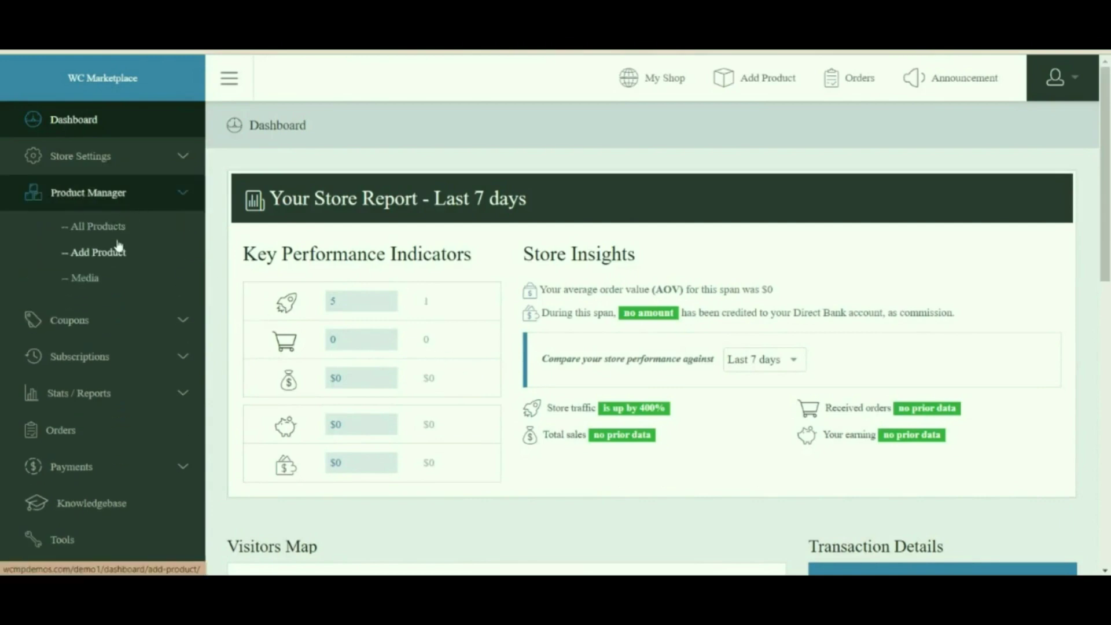
click(116, 252)
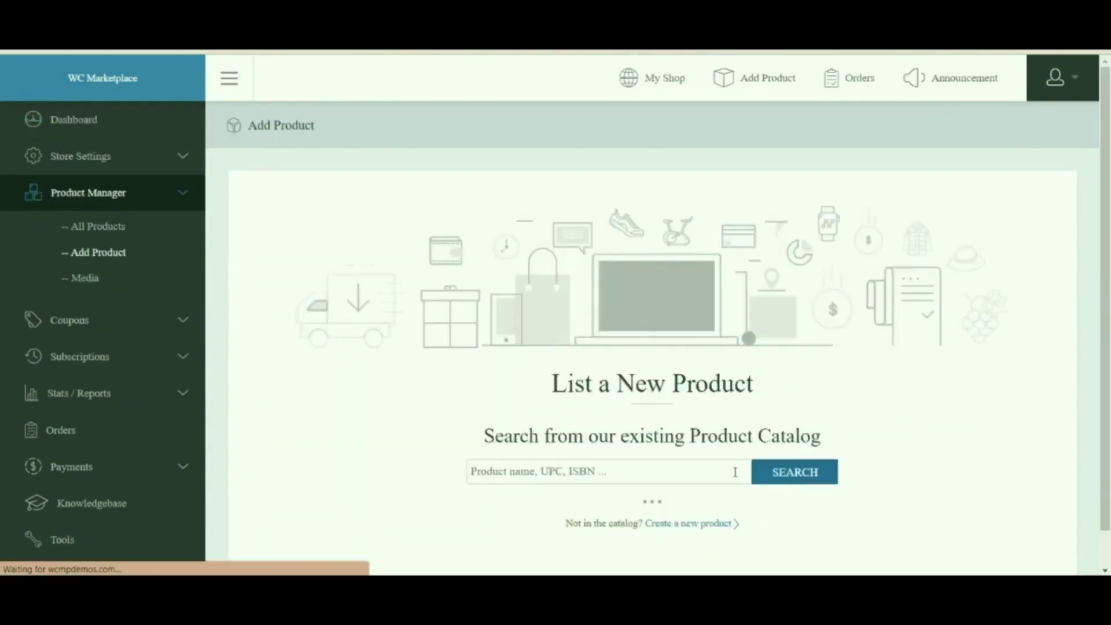
click(717, 524)
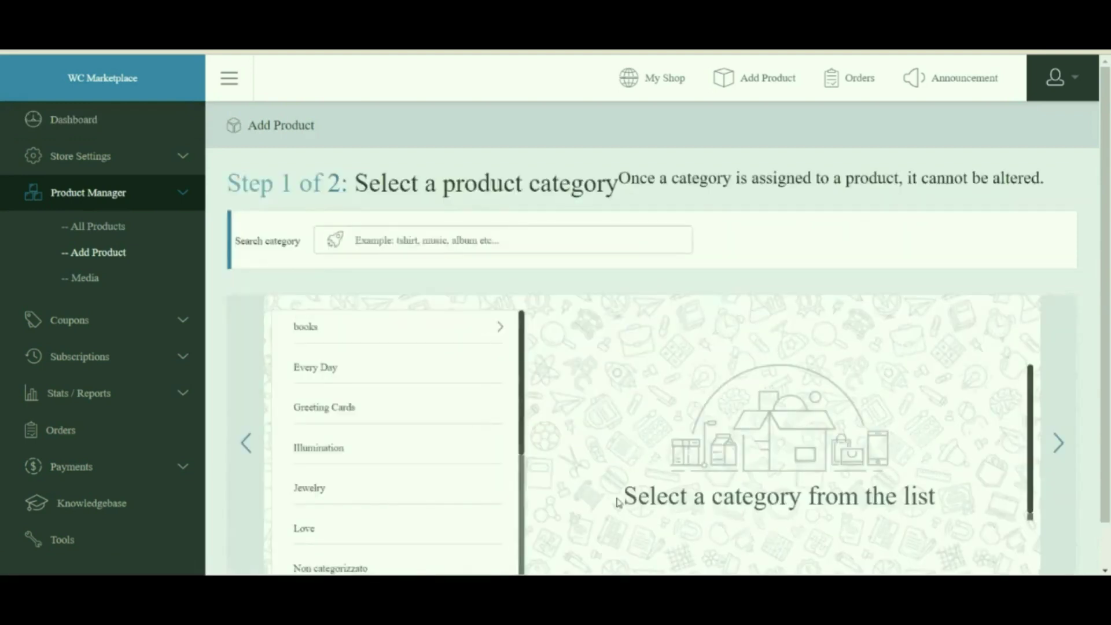
scroll(397, 514, down, 4)
click(345, 540)
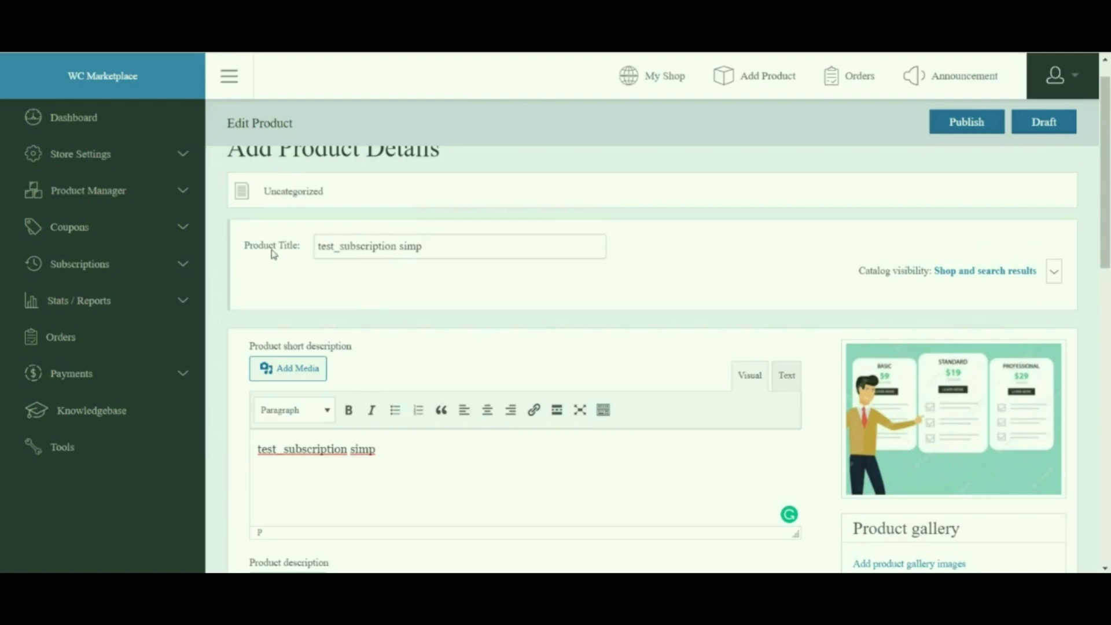
drag(253, 248, 282, 249)
scroll(319, 336, down, 1)
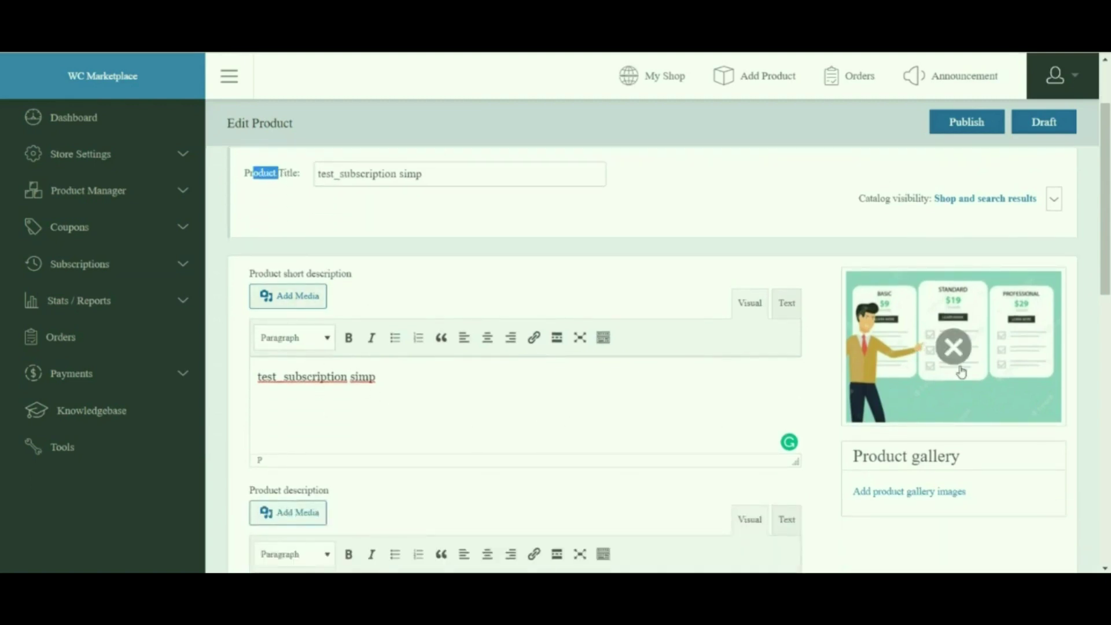
drag(1109, 244, 1109, 439)
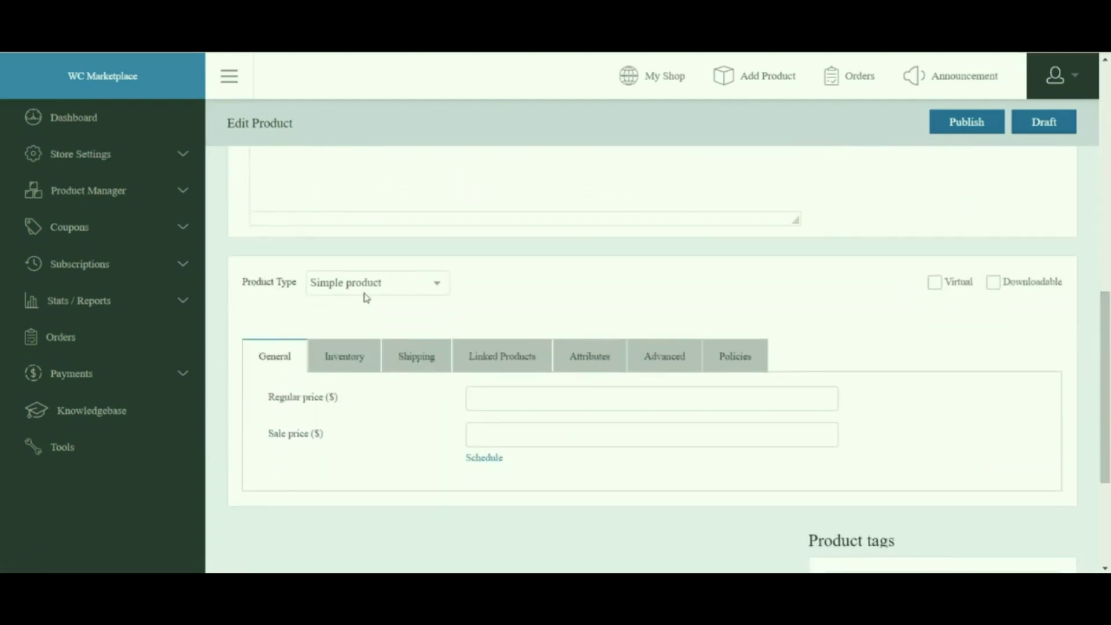
- Make the product a Simple subscription priced 100 every month
click(326, 289)
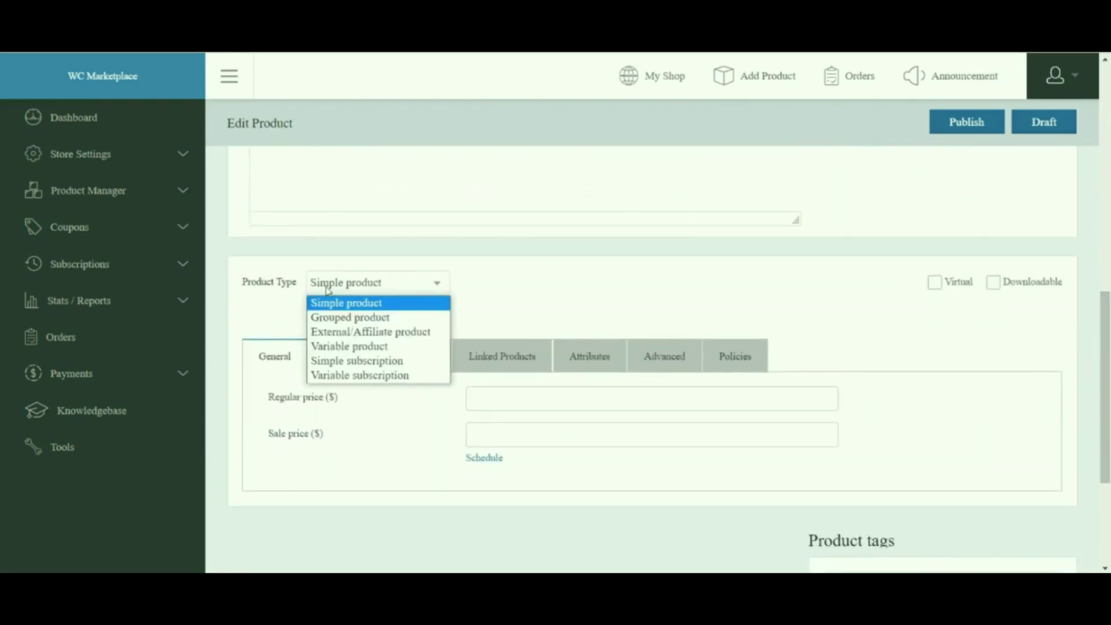
click(333, 363)
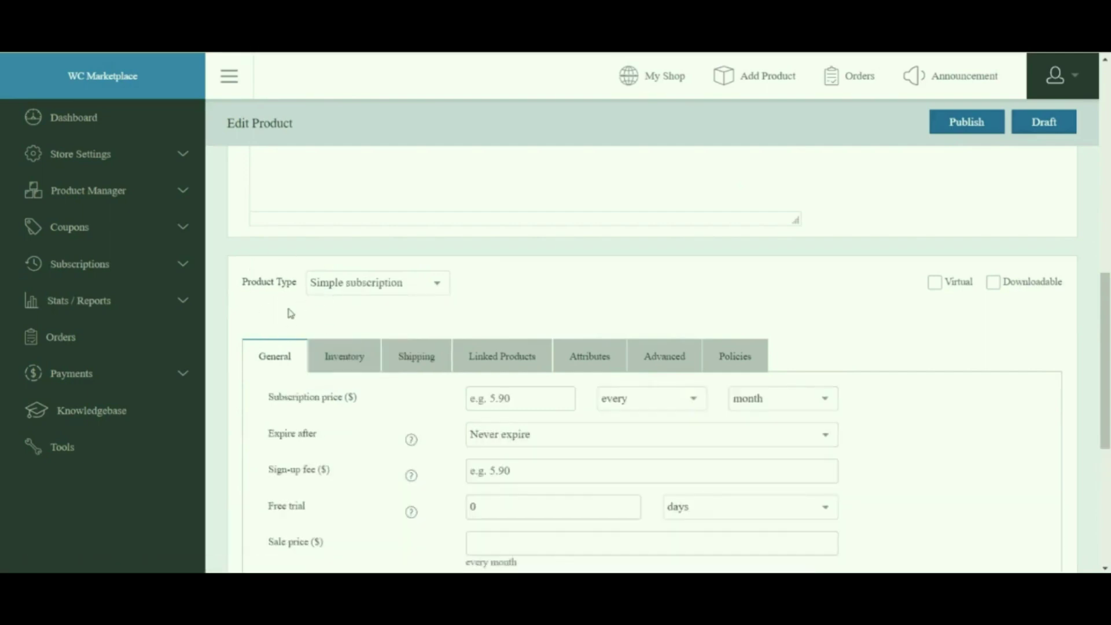
scroll(1109, 326, down, 1)
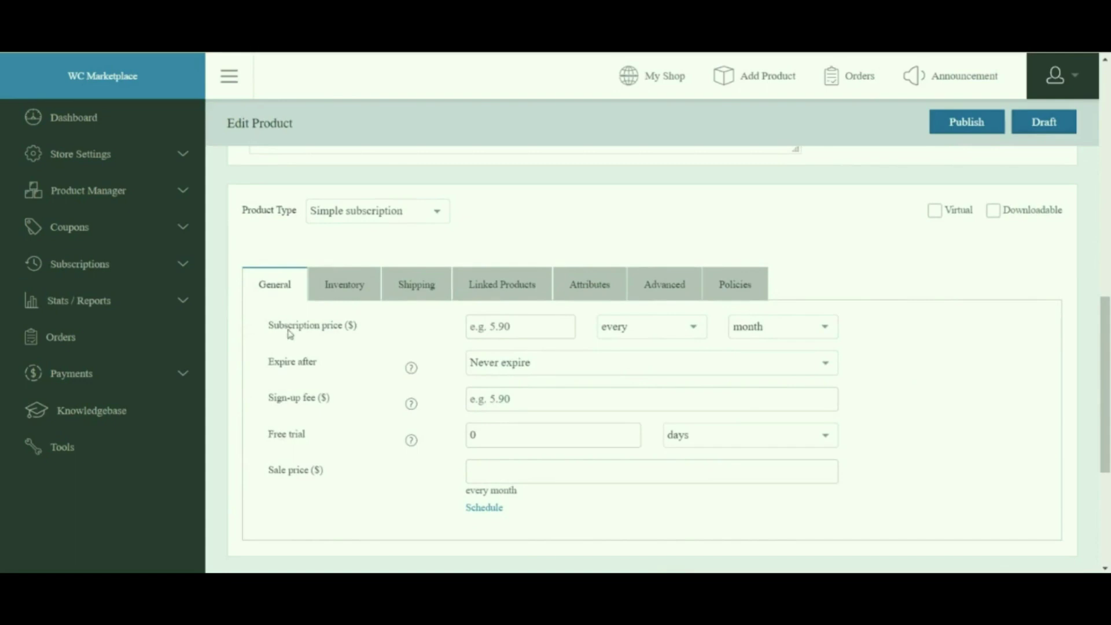
click(493, 326)
text(100)
click(675, 326)
click(675, 326)
click(769, 325)
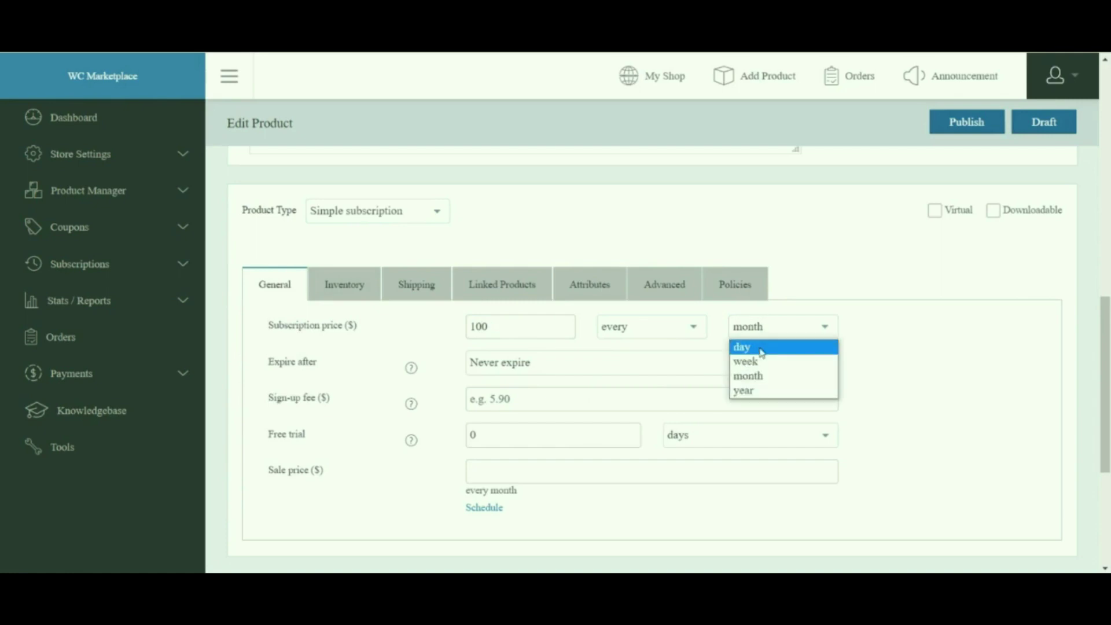
click(873, 343)
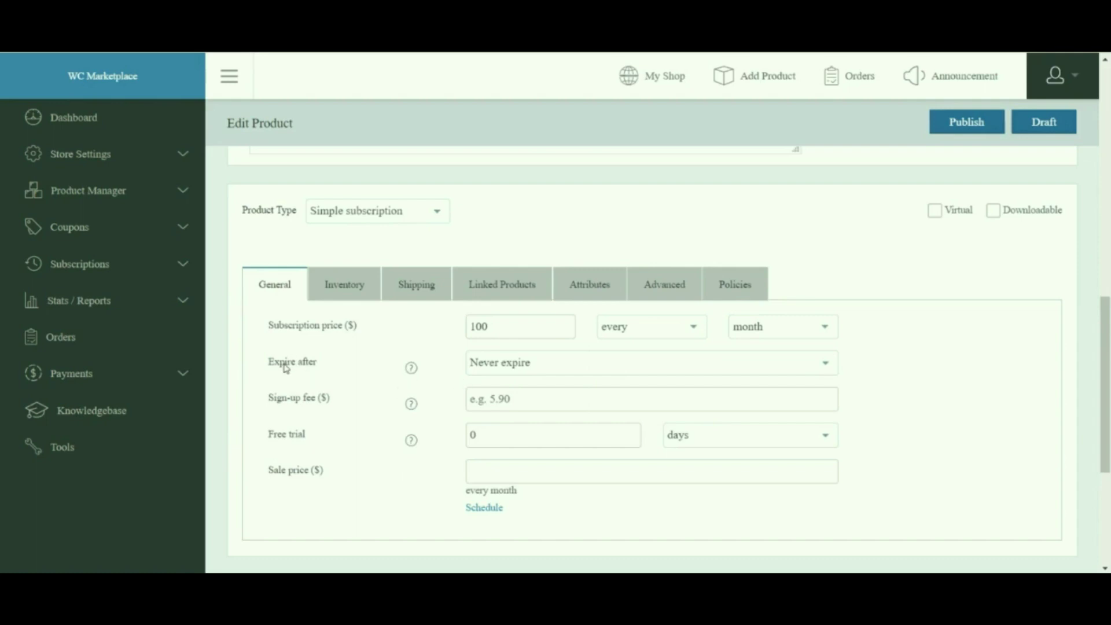
- Set the subscription to expire after 1 month with a 20 sign-up fee
drag(286, 368, 345, 380)
click(346, 380)
click(557, 374)
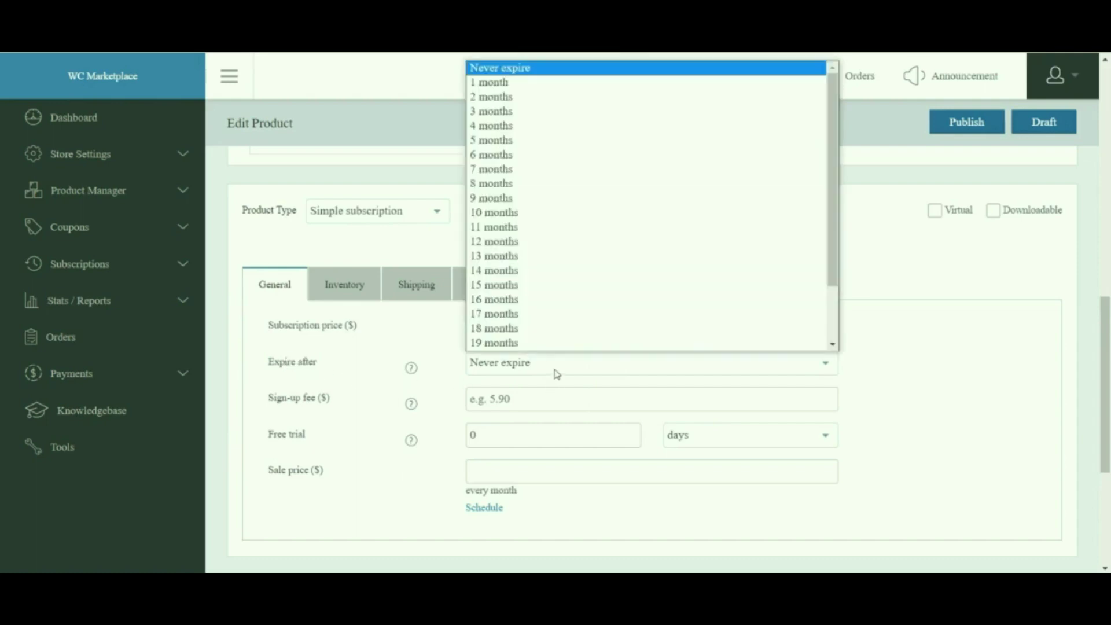
click(486, 84)
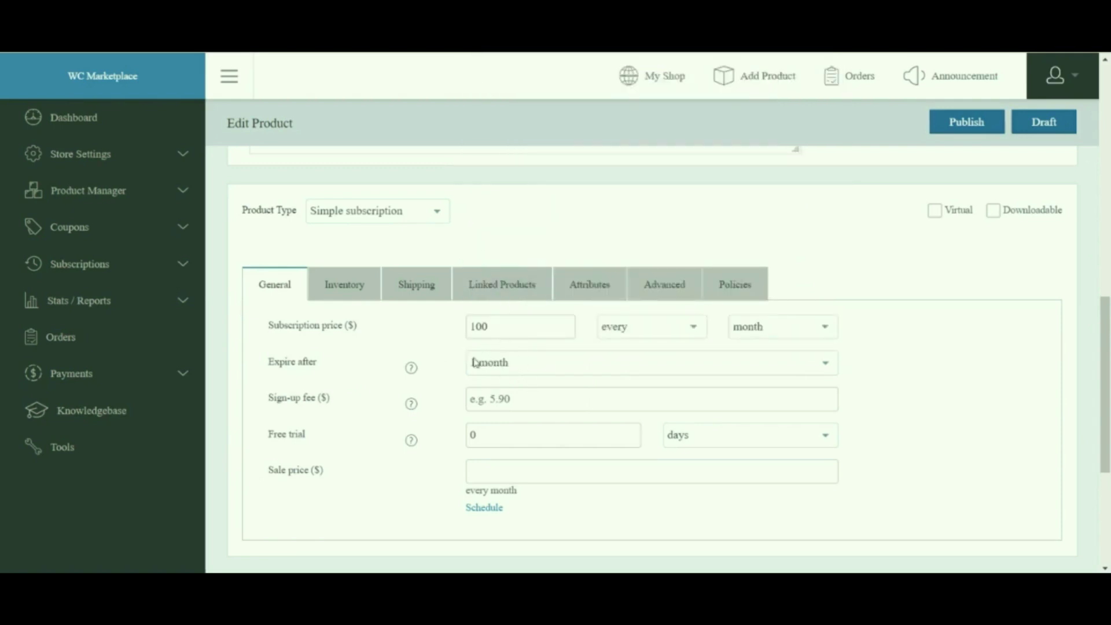
click(500, 401)
text(20)
scroll(813, 334, down, 1)
click(389, 380)
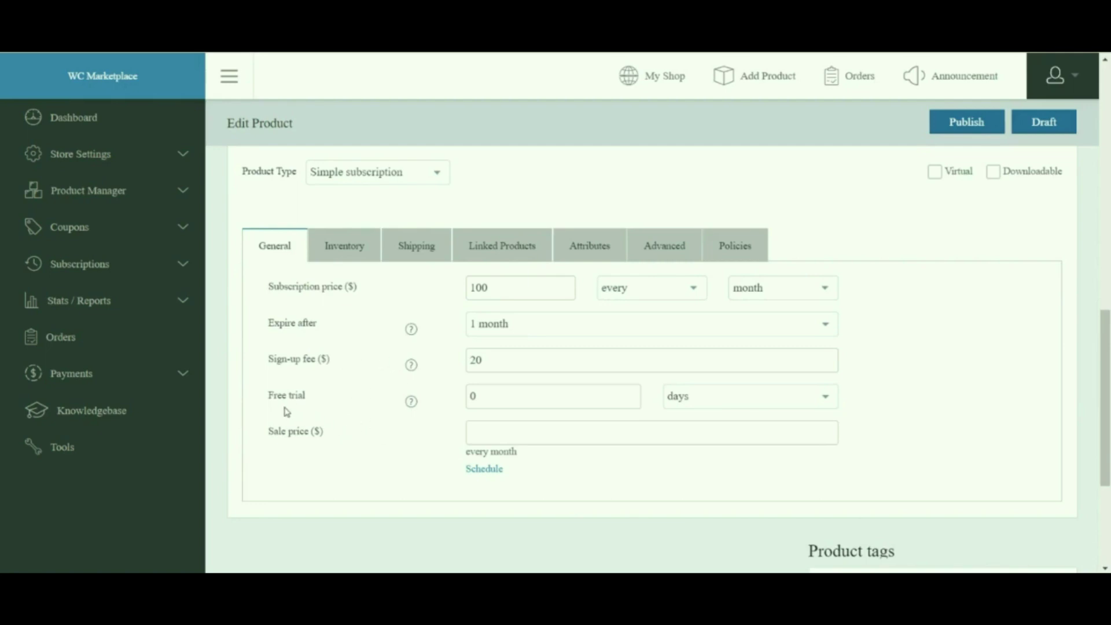
- Give the subscription a 5-day free trial
drag(270, 397, 310, 397)
click(339, 405)
click(483, 396)
click(758, 399)
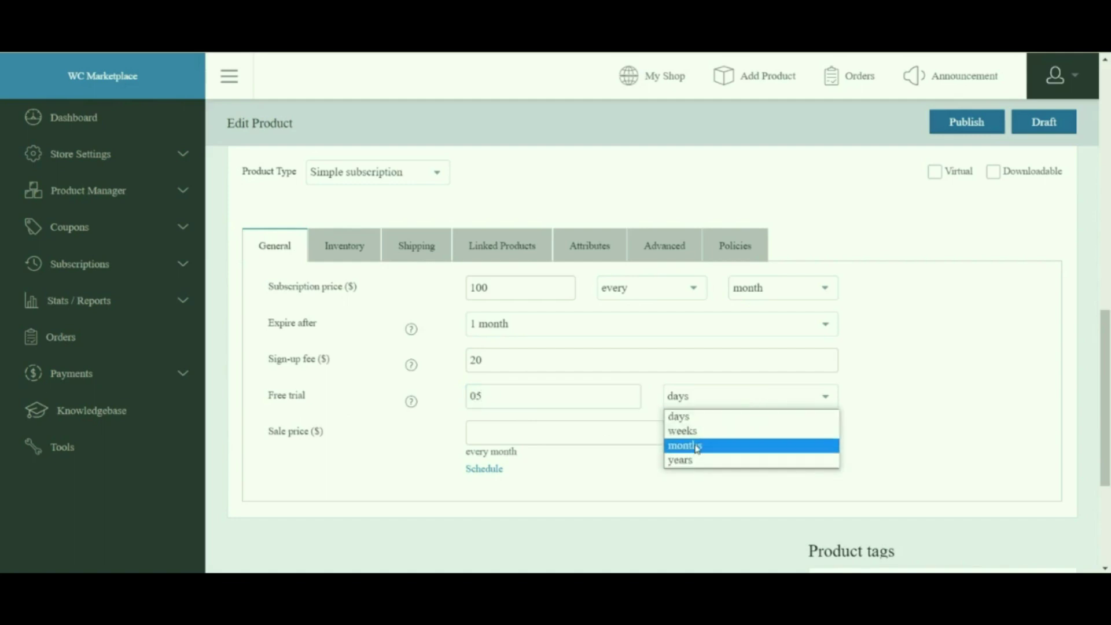
click(895, 406)
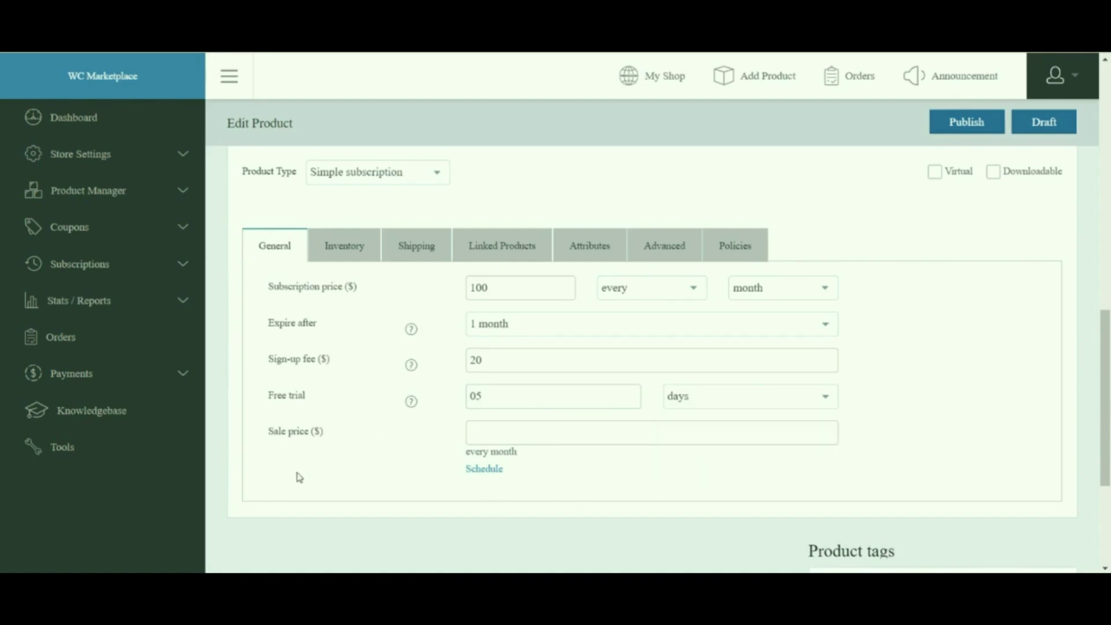
scroll(984, 405, down, 1)
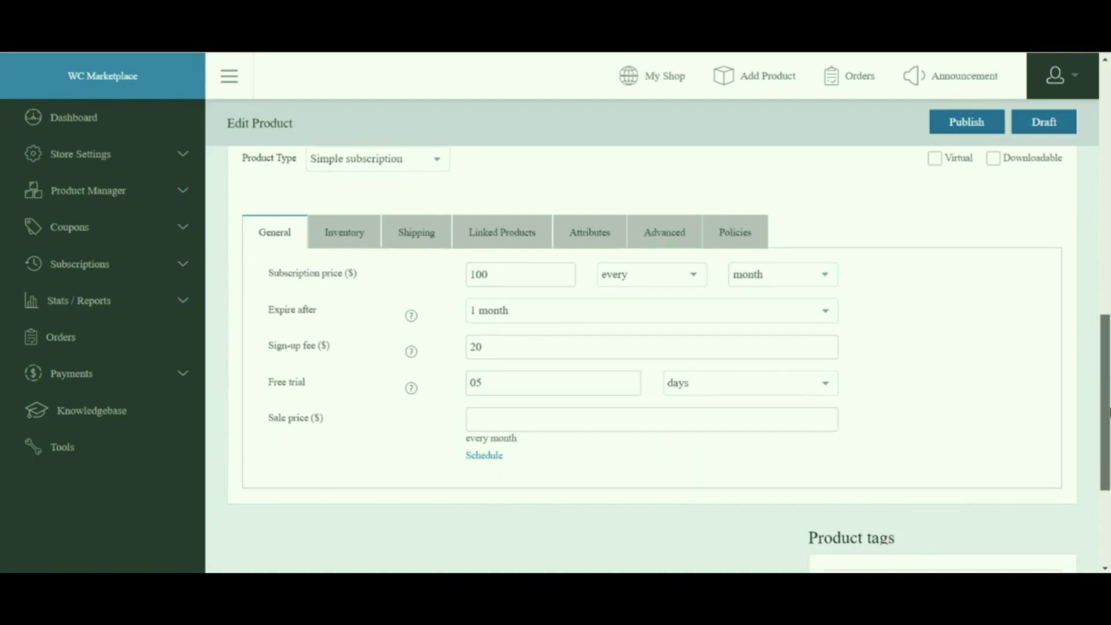
scroll(295, 486, up, 1)
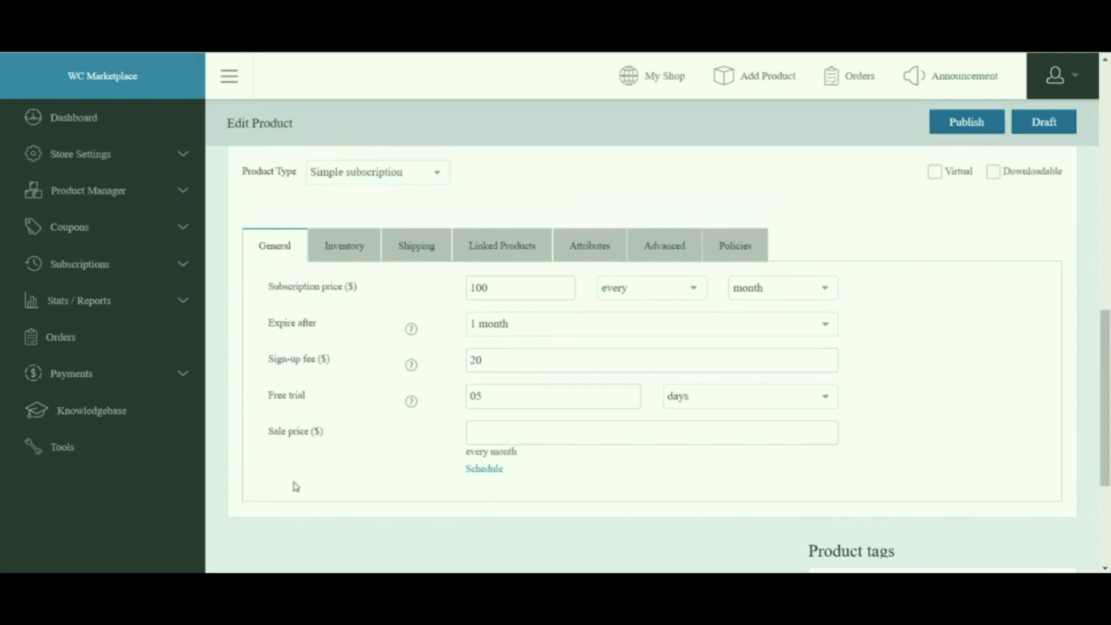
scroll(1031, 428, down, 1)
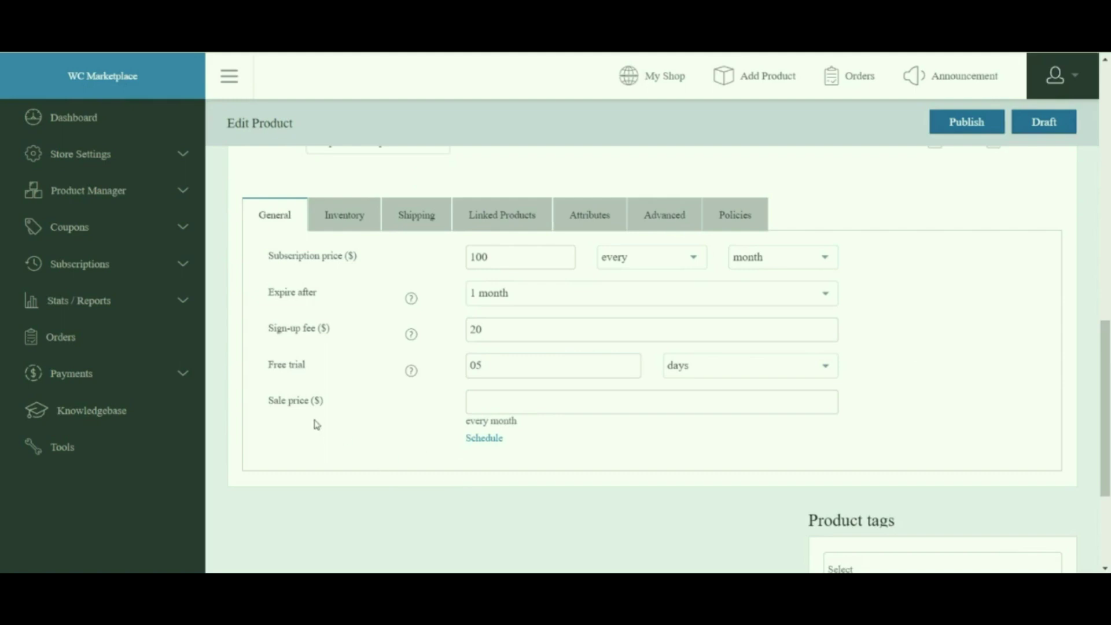
- Set a sale price of 80, scheduled to start on 10/02/2021
double_click(295, 401)
click(494, 409)
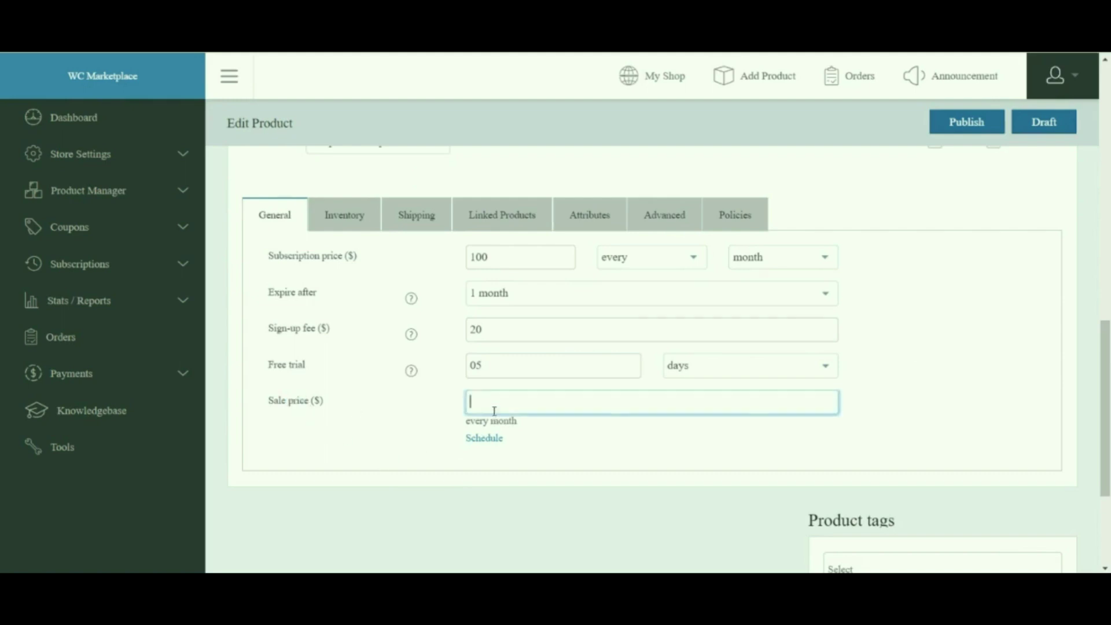
text(80)
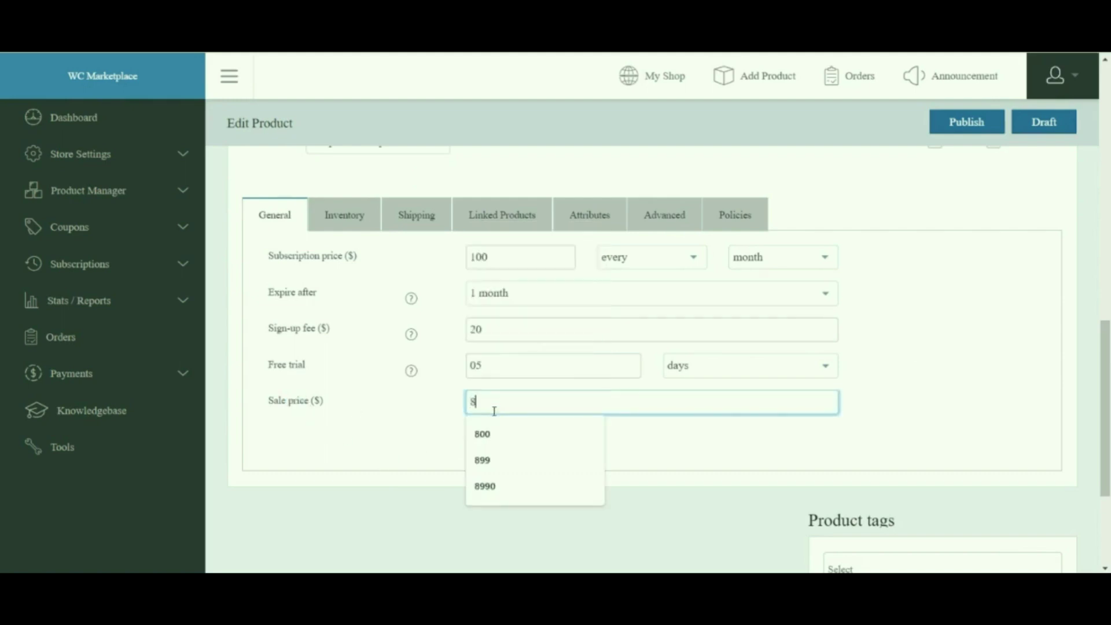
click(386, 453)
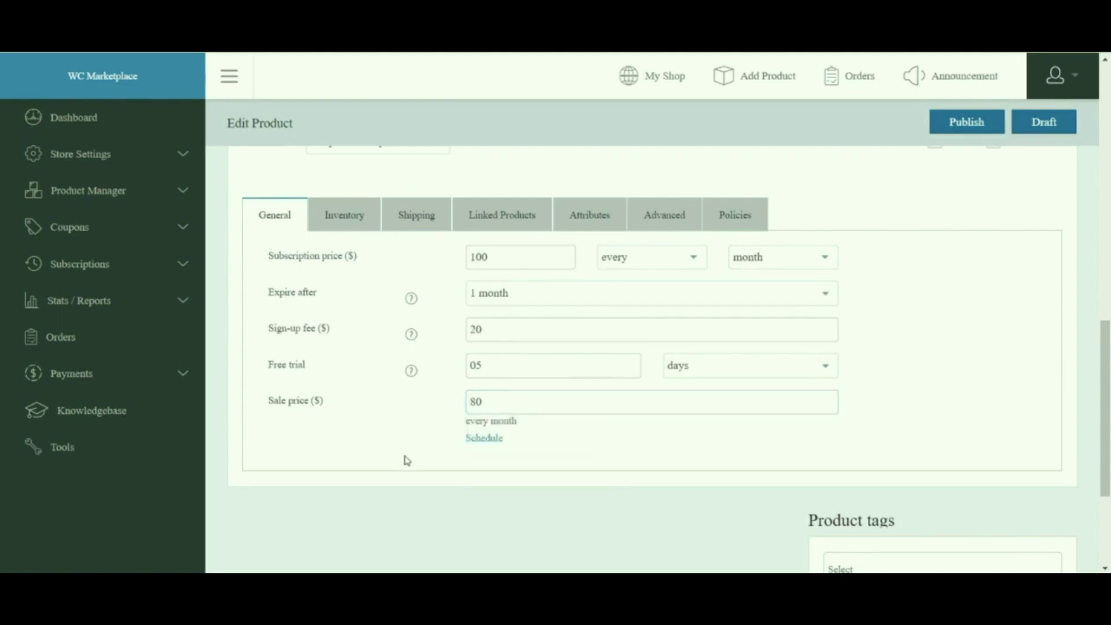
click(480, 439)
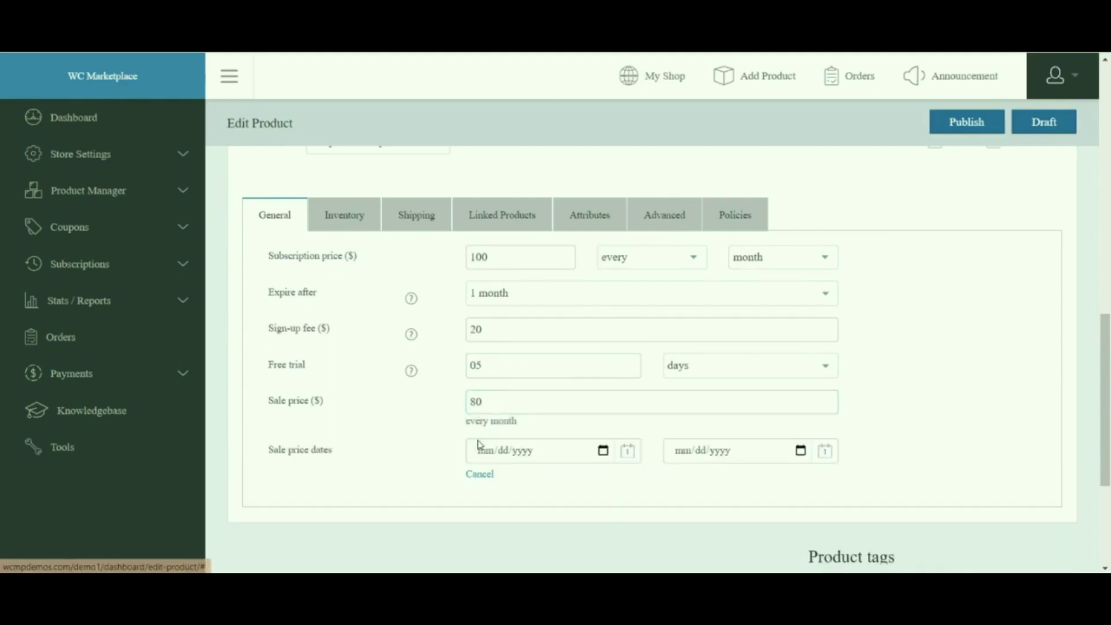
click(603, 451)
click(604, 383)
click(605, 376)
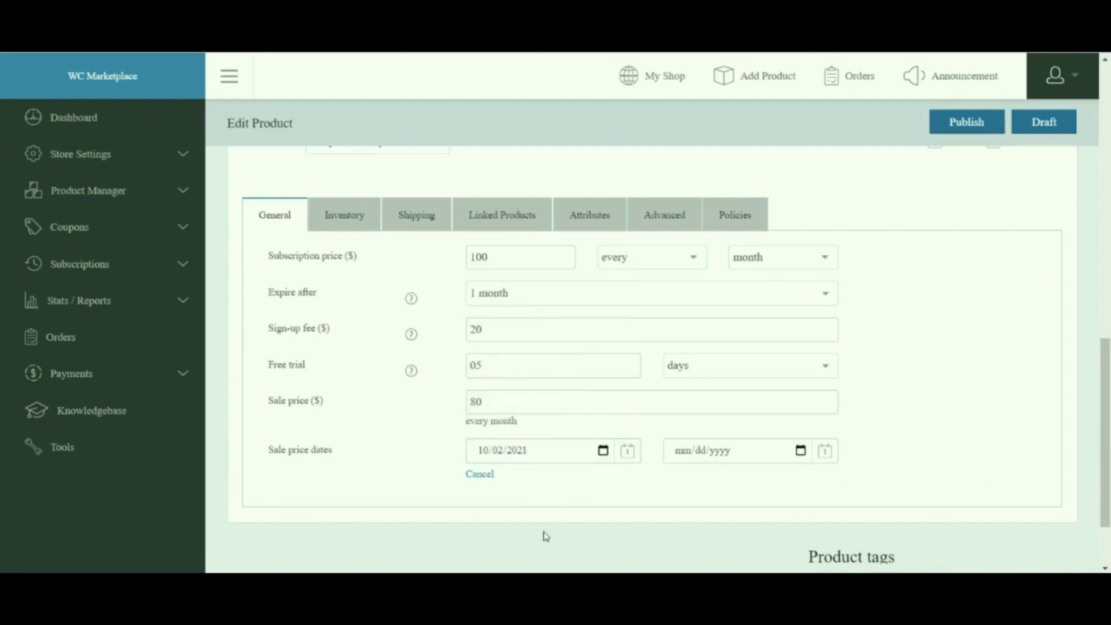
scroll(990, 451, up, 3)
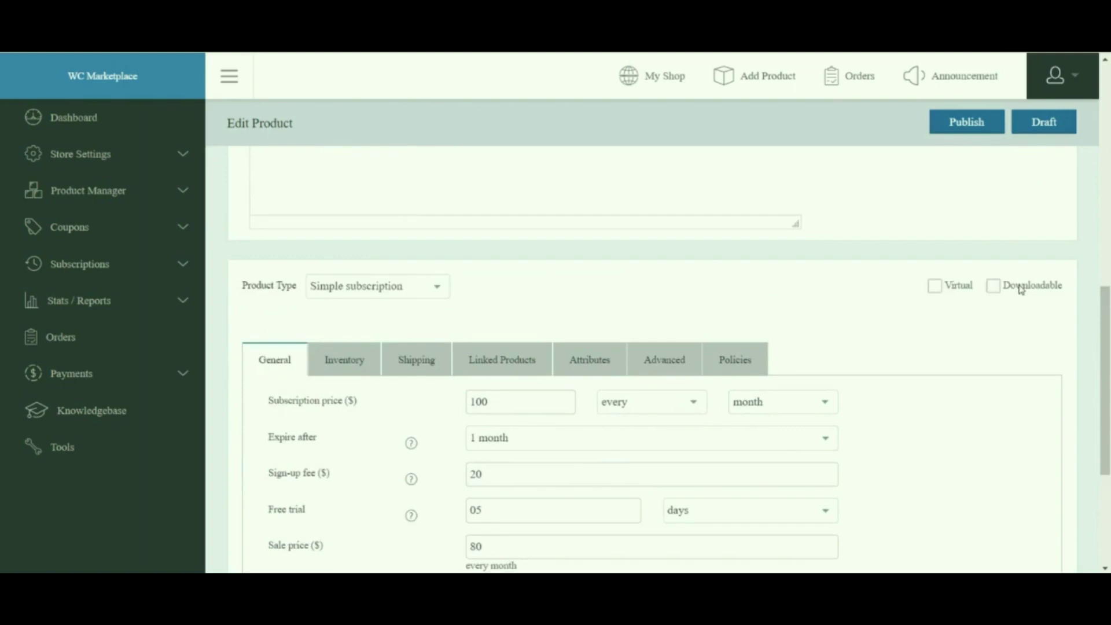
- Make the product downloadable, with download limit and download expiry both set to 5
click(1022, 289)
drag(1106, 304, 1106, 417)
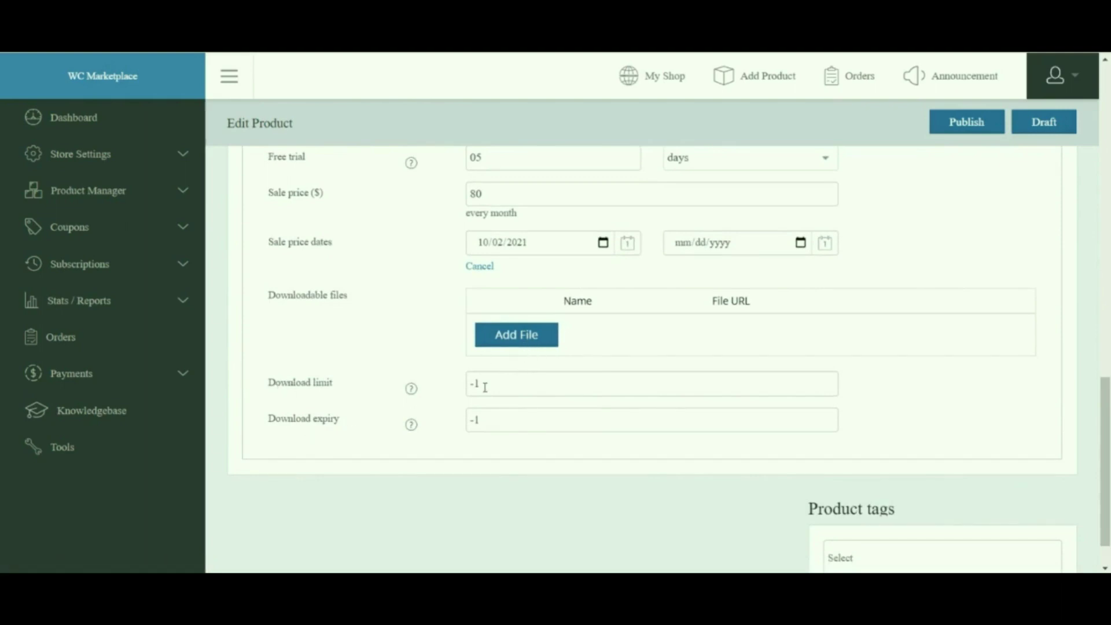
drag(489, 383, 475, 388)
key(BackSpace)
text(5)
key(Tab)
text(5)
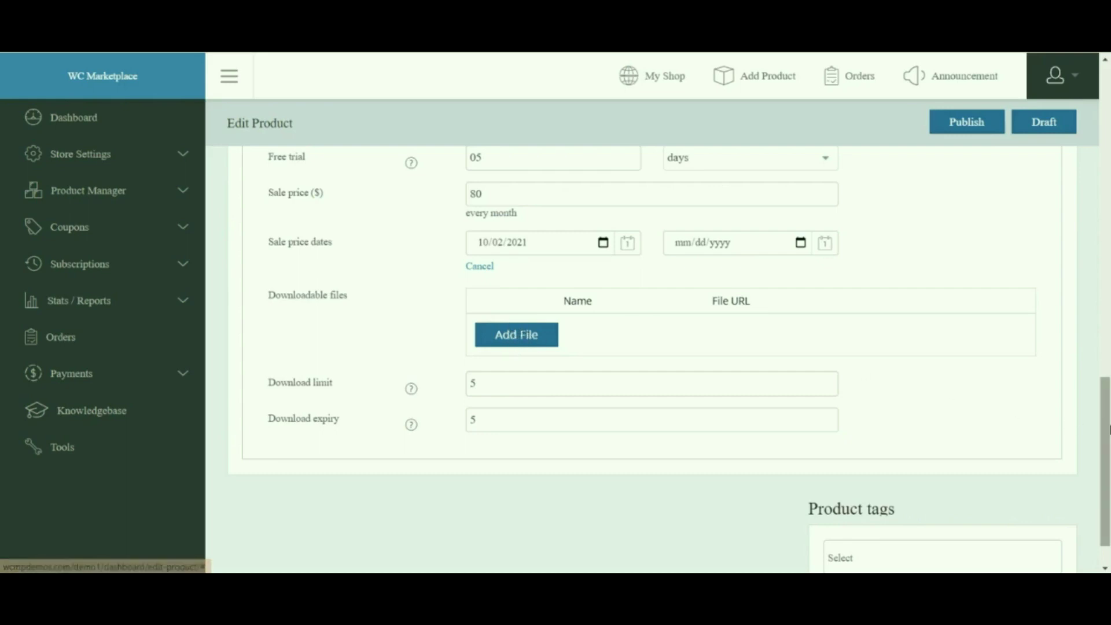
scroll(1108, 429, up, 5)
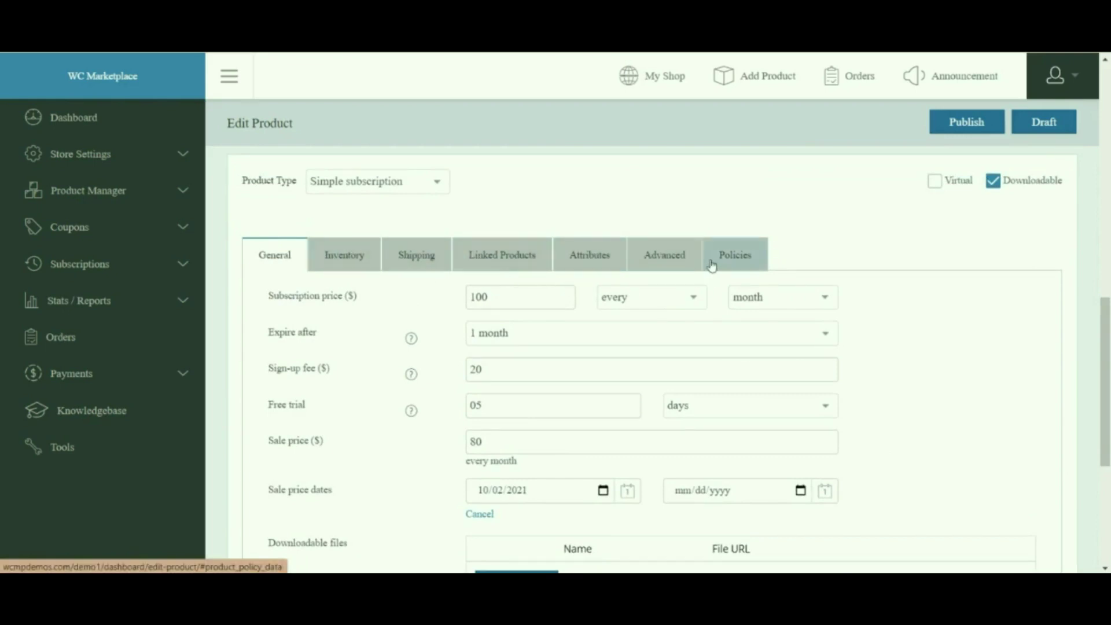
- Enter shipping weight 5 and dimensions length 2, width 3, height 5
click(425, 259)
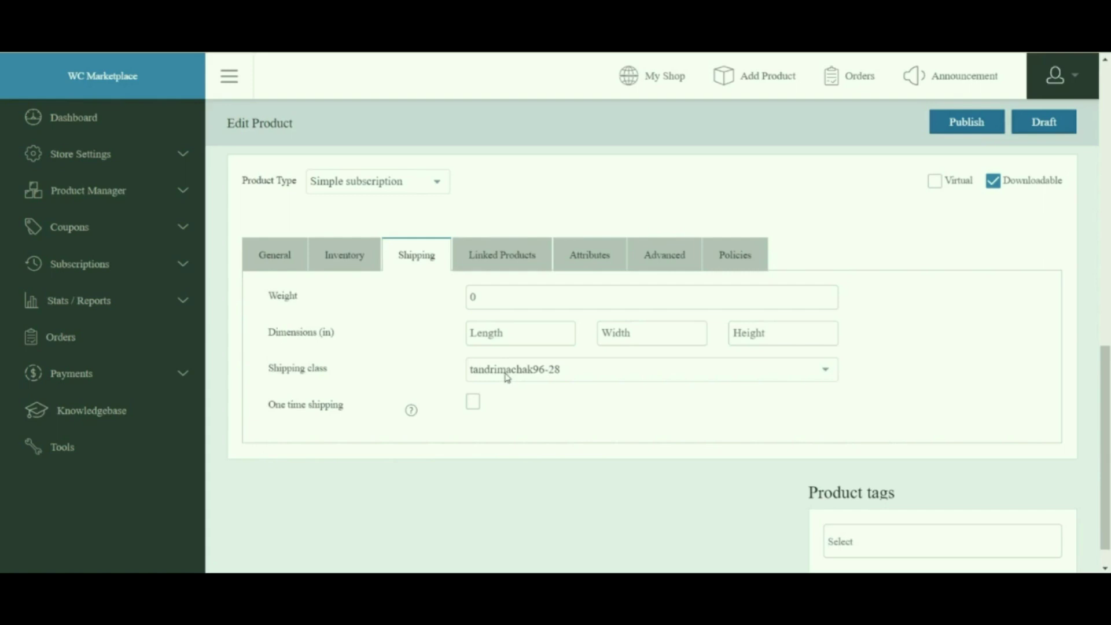
drag(269, 296, 297, 303)
click(512, 303)
click(495, 337)
text(2)
key(Tab)
text(3)
click(763, 329)
text(5)
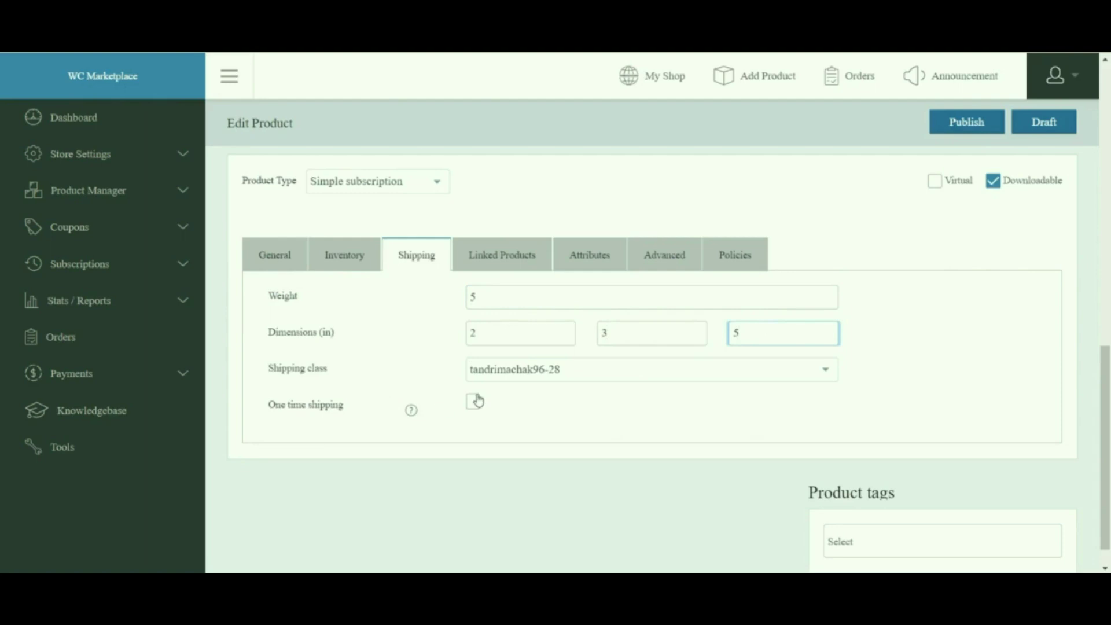
drag(276, 404, 347, 405)
click(383, 393)
drag(309, 404, 343, 405)
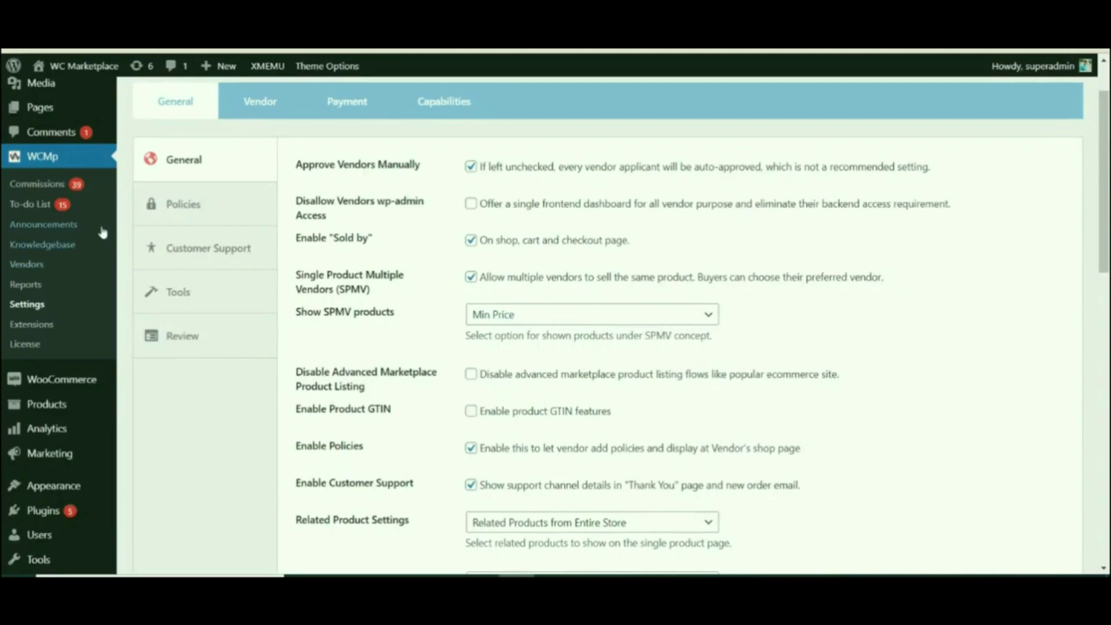
- Enable Variable subscription under vendor Product Types in Capabilities and save the settings
click(450, 106)
scroll(492, 394, down, 7)
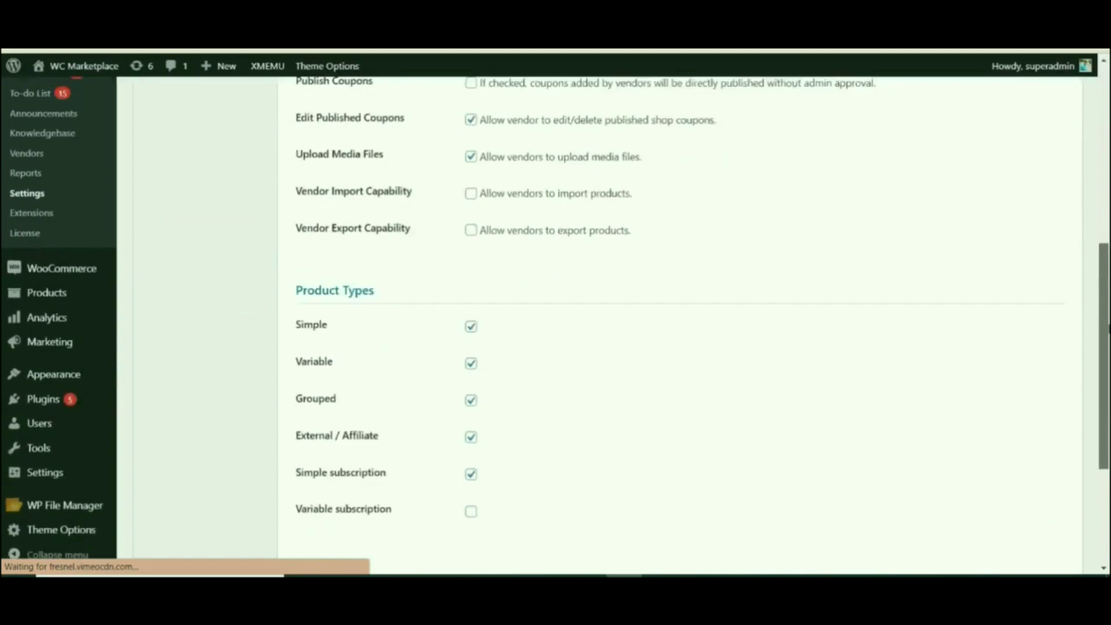
click(470, 405)
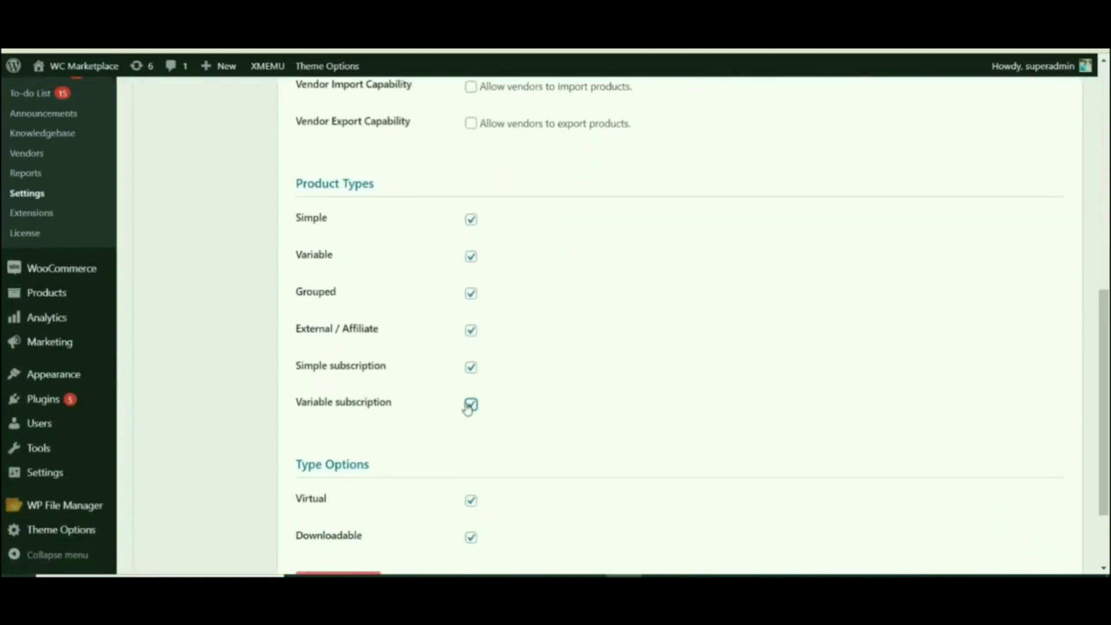
scroll(352, 260, up, 4)
scroll(356, 261, up, 4)
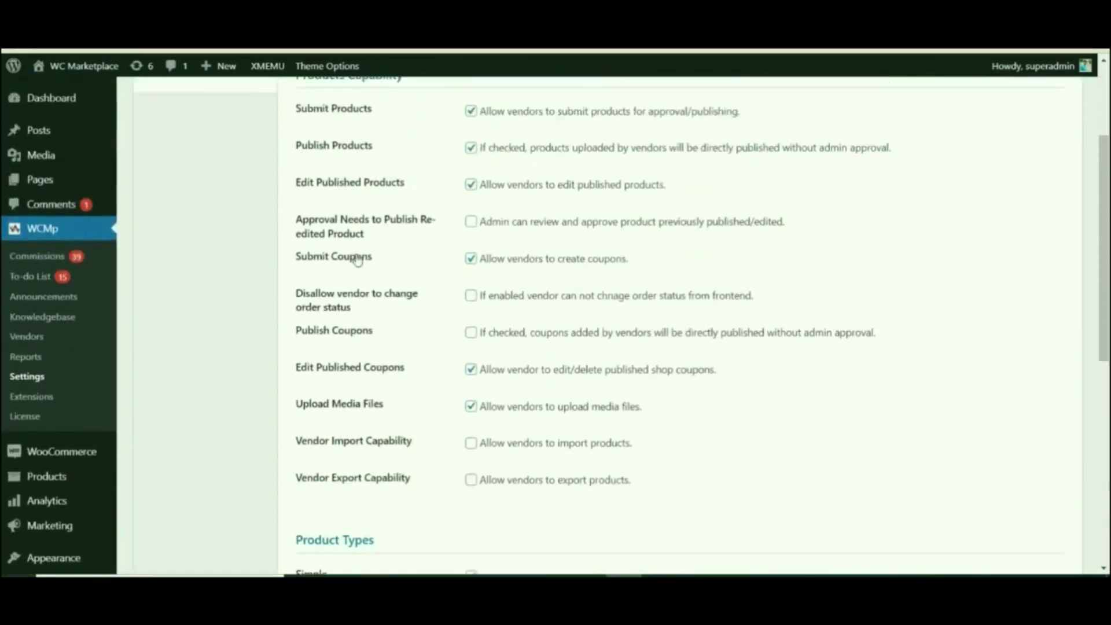
scroll(357, 258, down, 6)
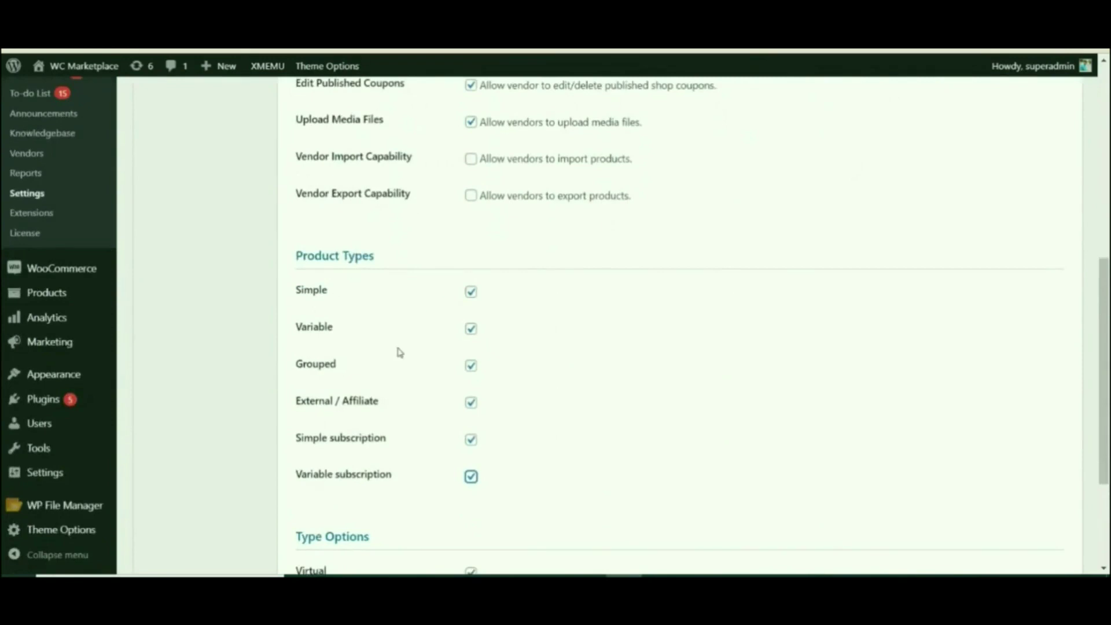
scroll(405, 365, down, 3)
click(354, 475)
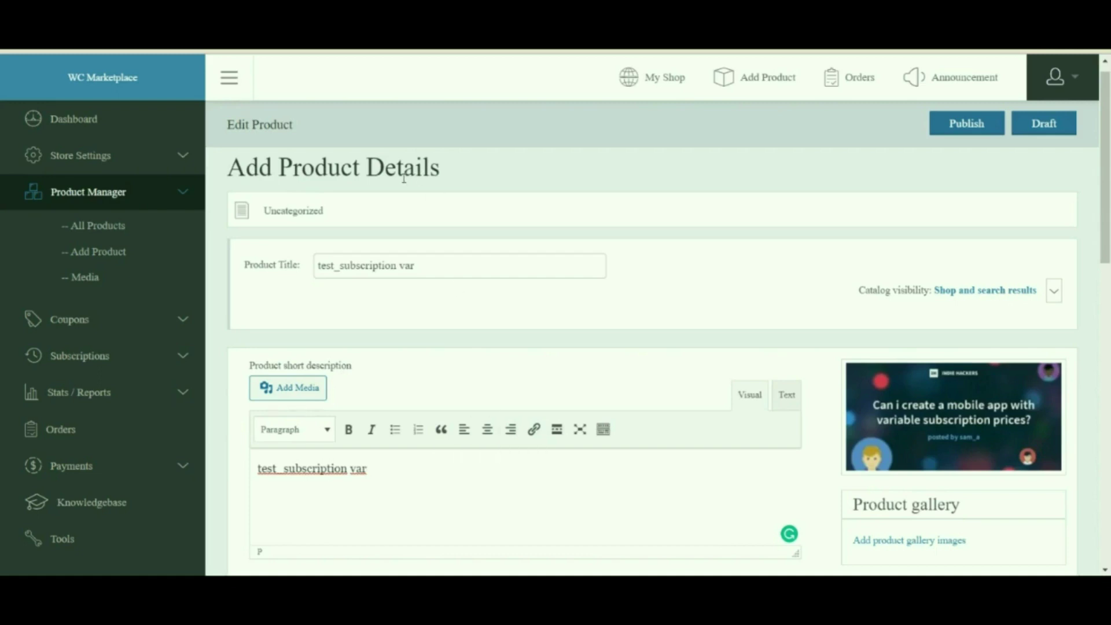
- Set test_subscription var's product type to Variable subscription and show its Attributes section
scroll(1106, 202, up, 1)
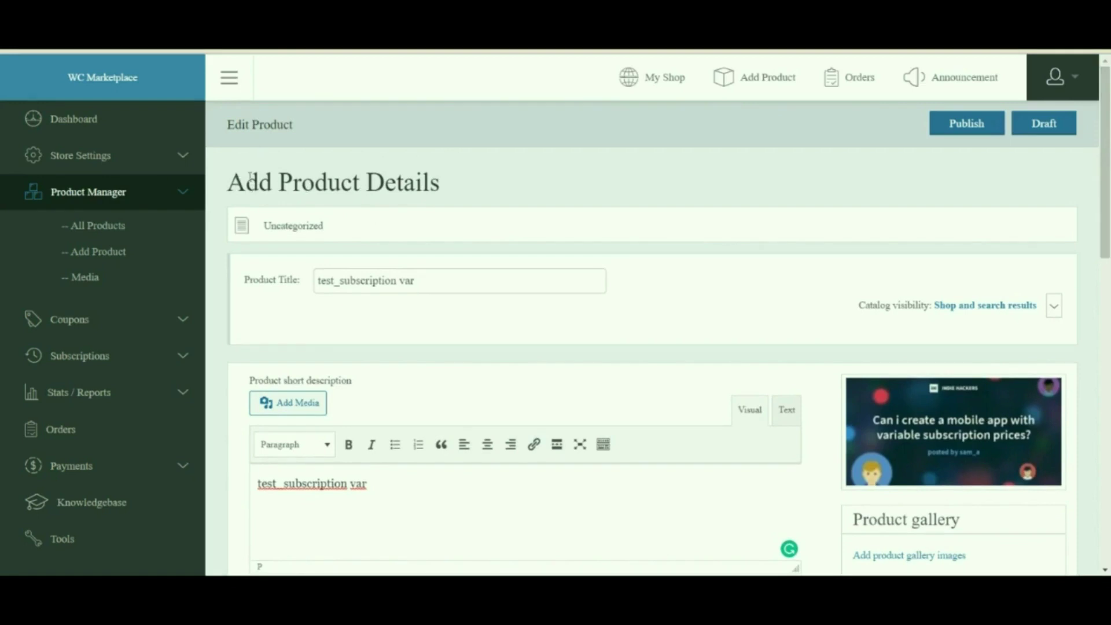
drag(250, 177, 392, 168)
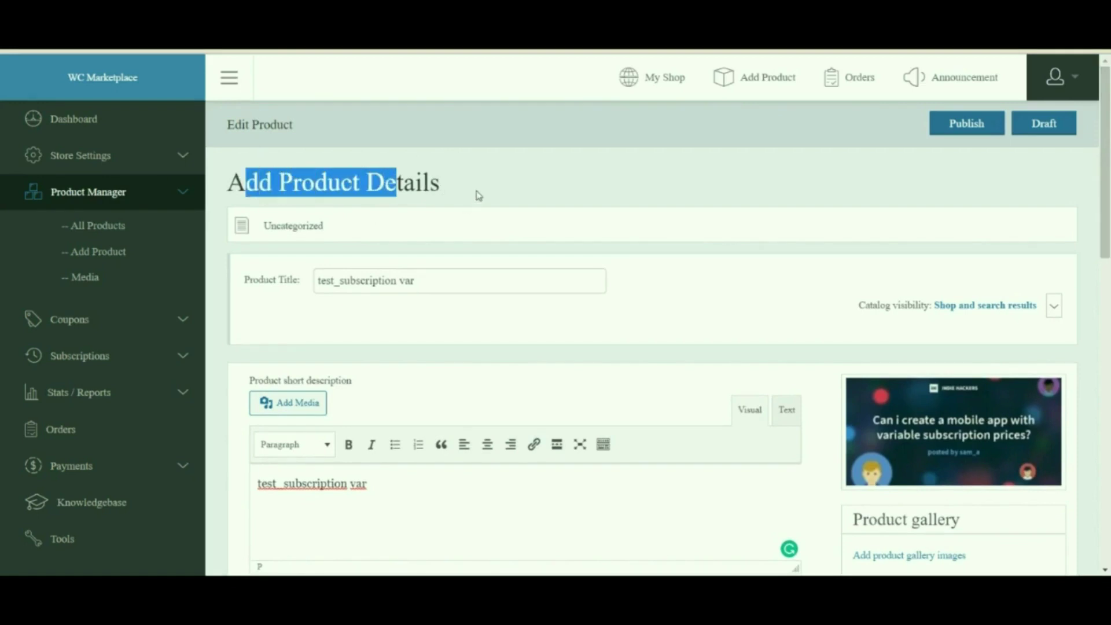
scroll(615, 478, down, 1)
mouse_move(932, 400)
drag(1102, 275, 1102, 495)
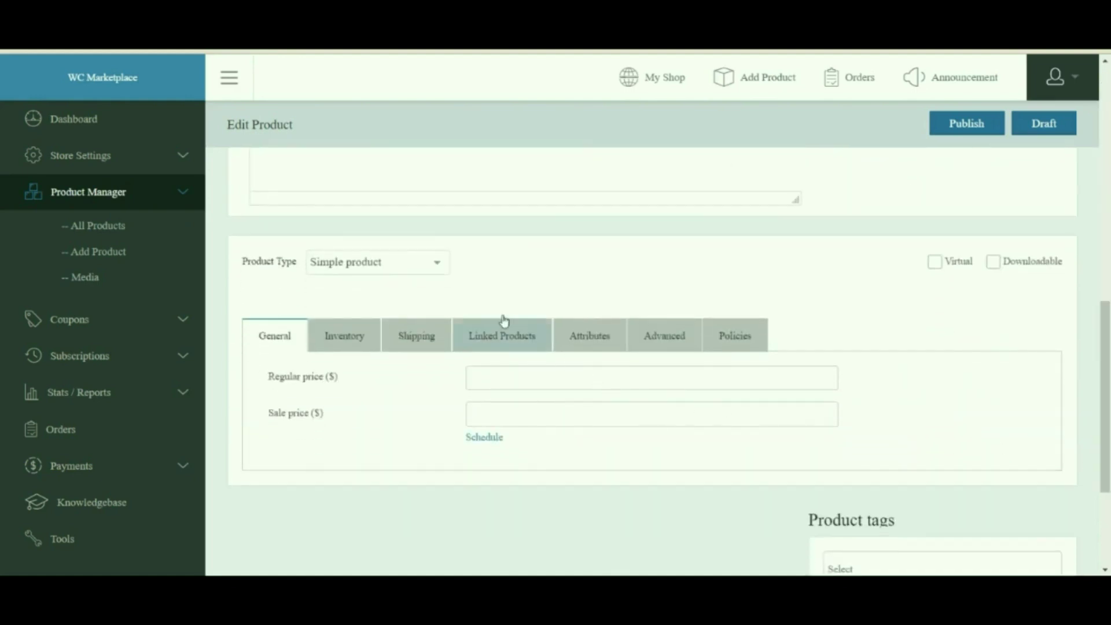
click(433, 262)
click(371, 355)
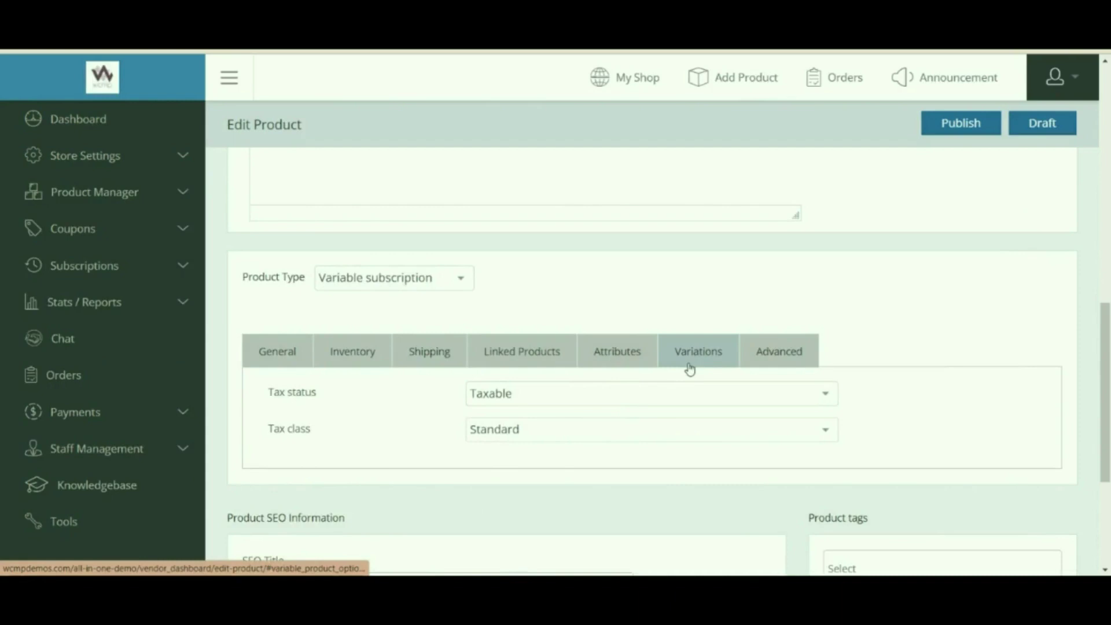
click(637, 355)
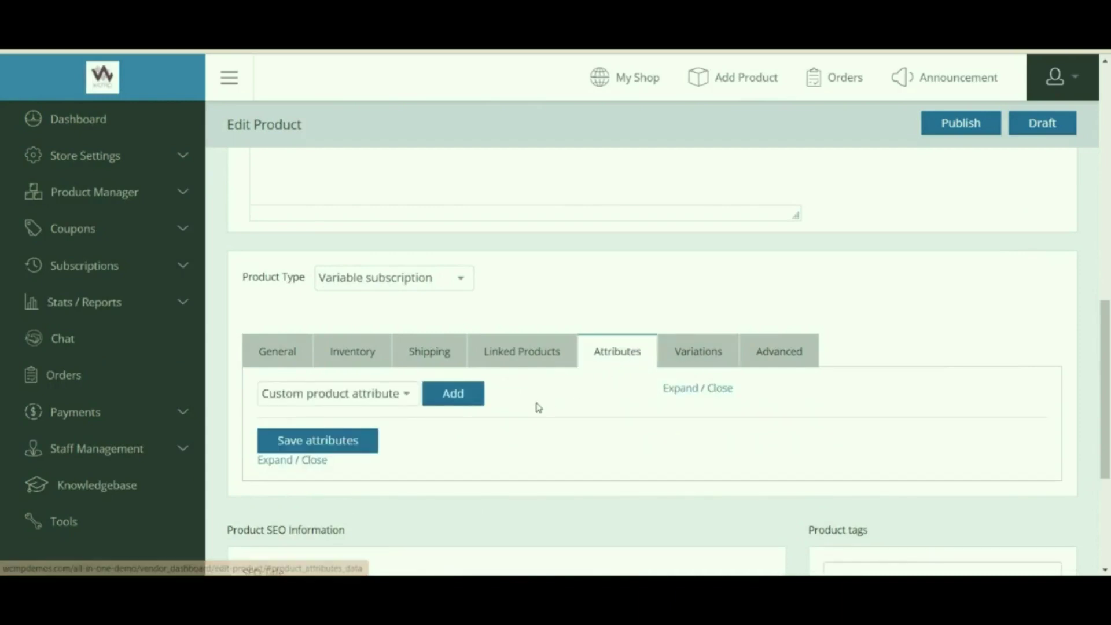
- Add a custom 'size' attribute with values small | medium | large, used for variations
drag(1105, 362, 1105, 363)
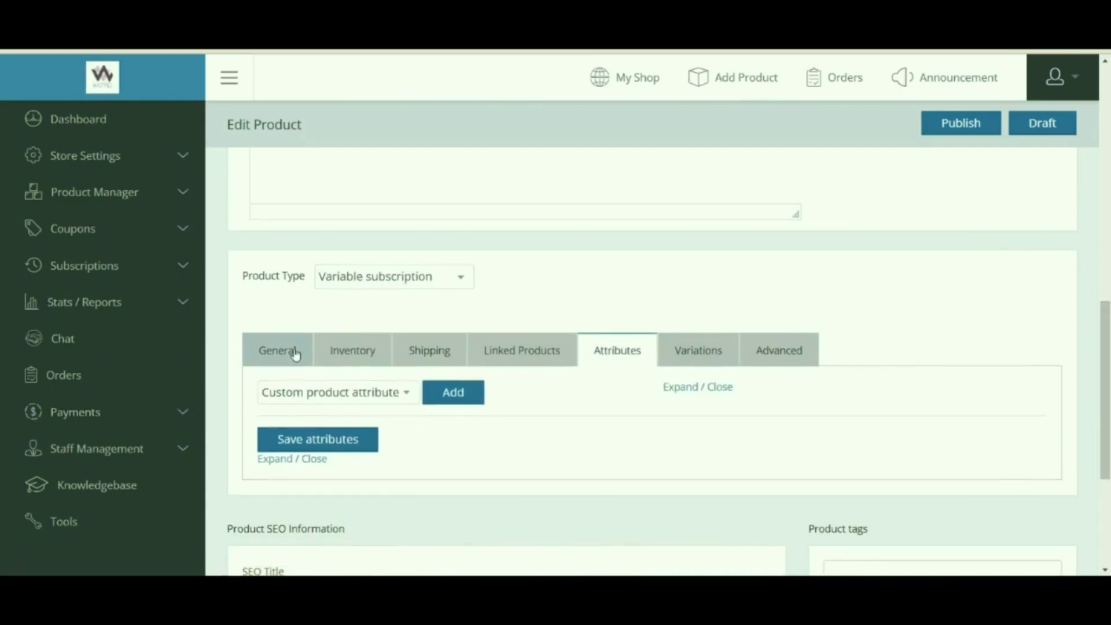
click(308, 399)
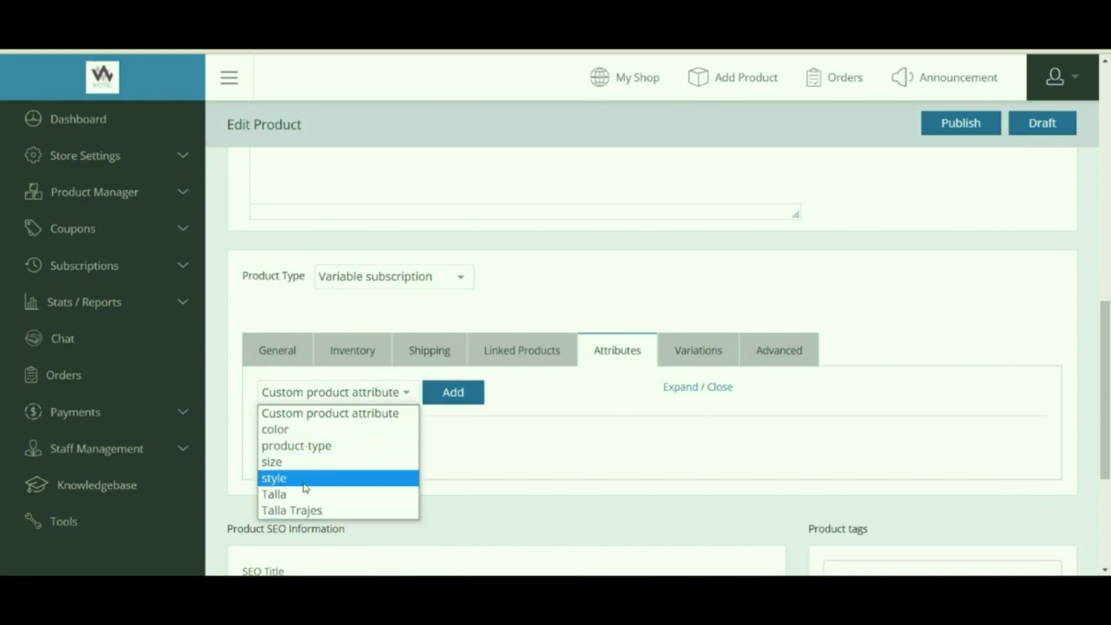
click(465, 460)
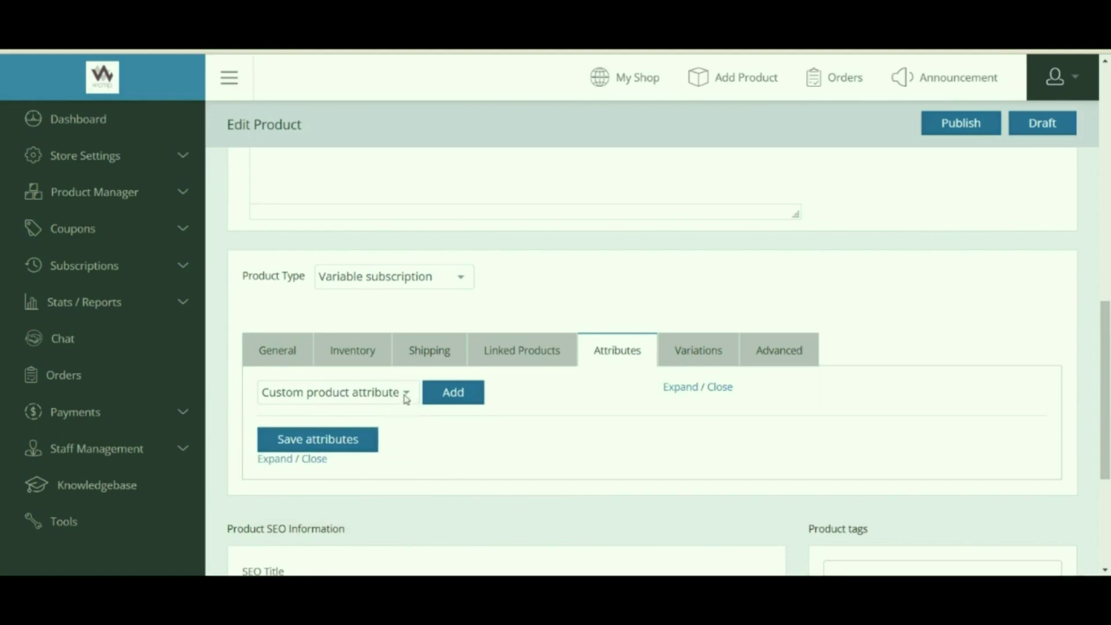
click(453, 393)
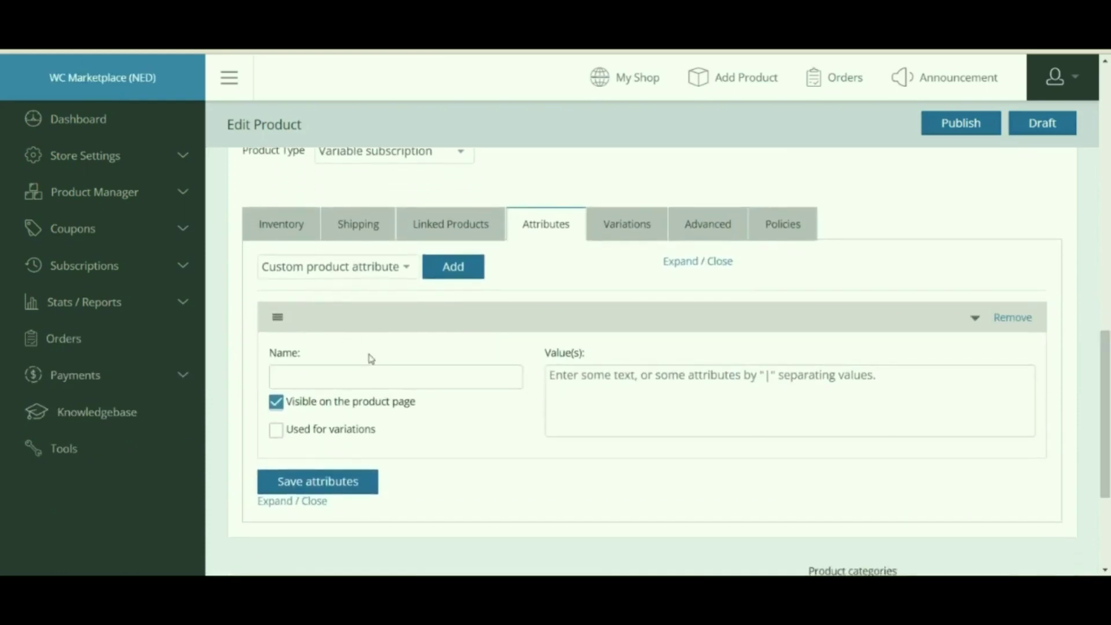
click(360, 370)
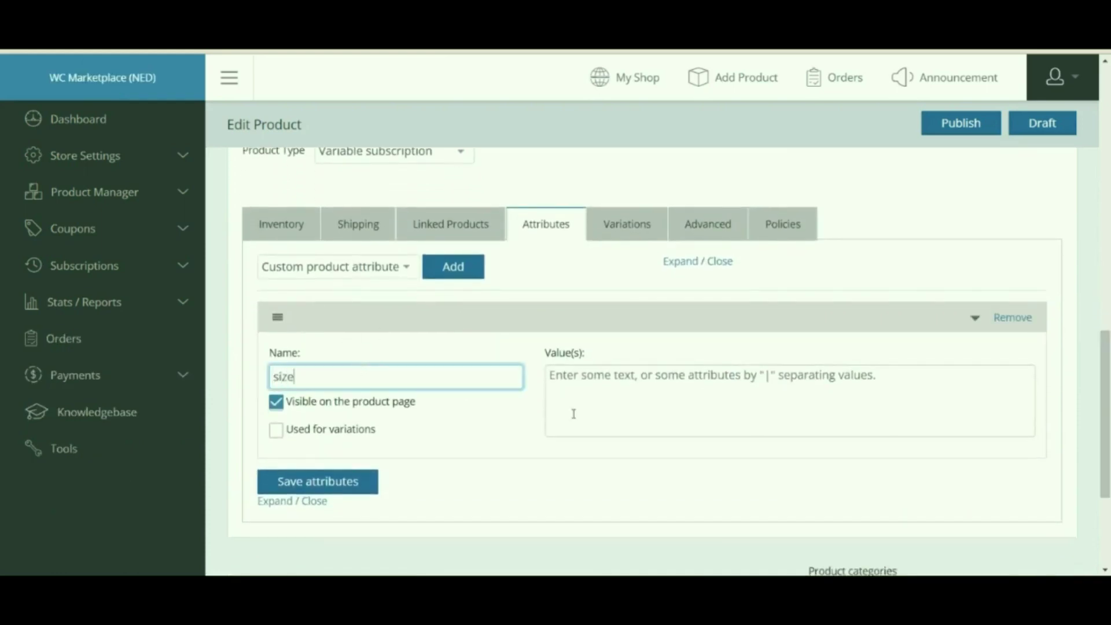
click(593, 391)
text(small)
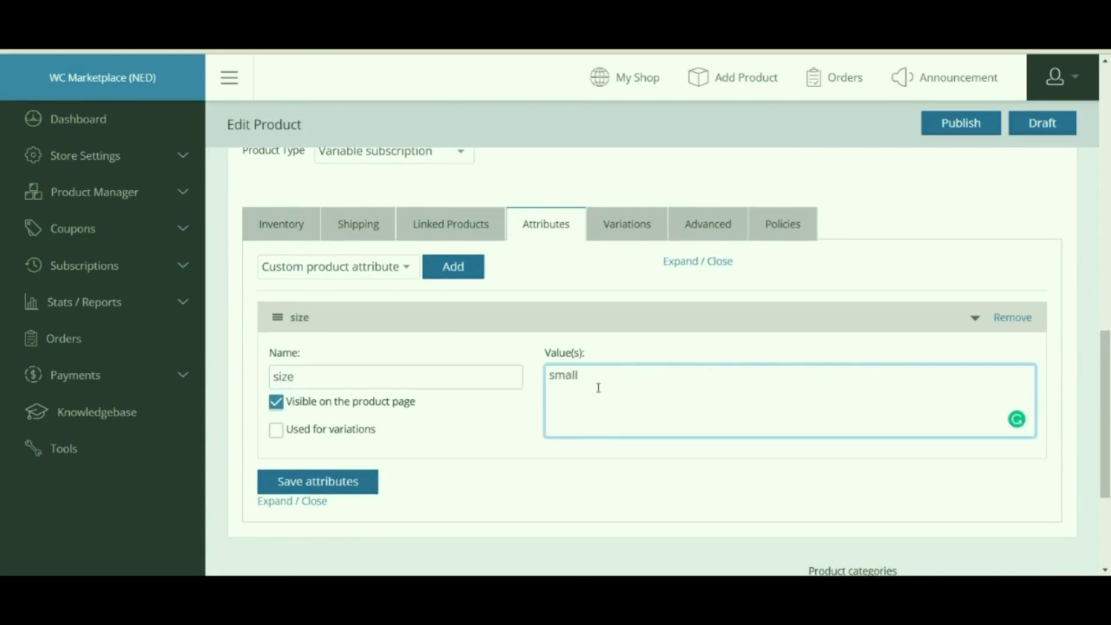
text( | medium | large)
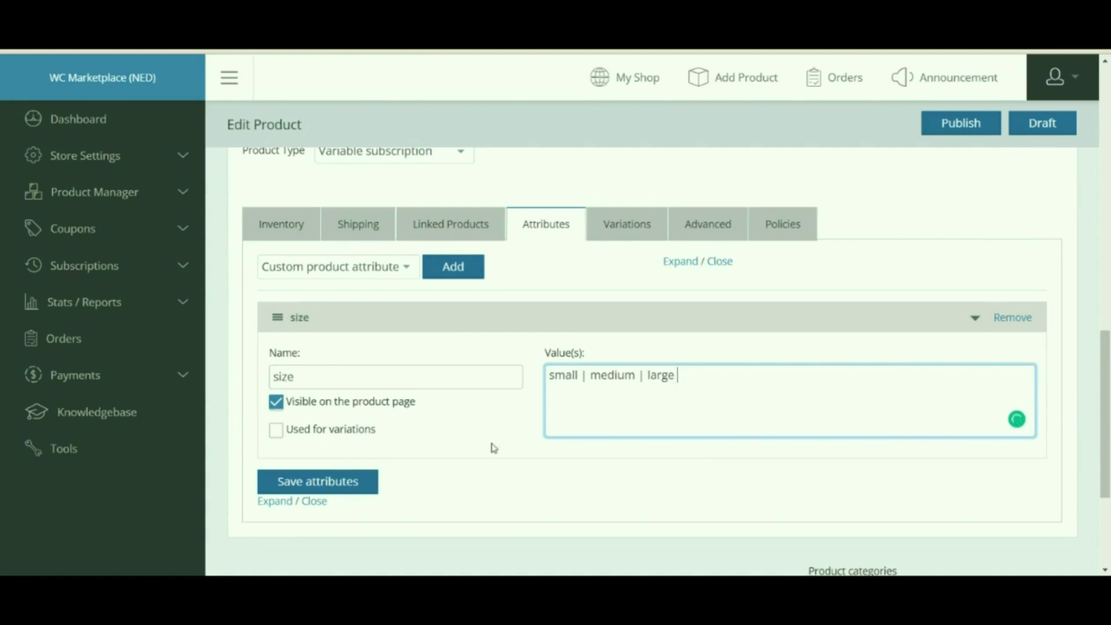
click(277, 430)
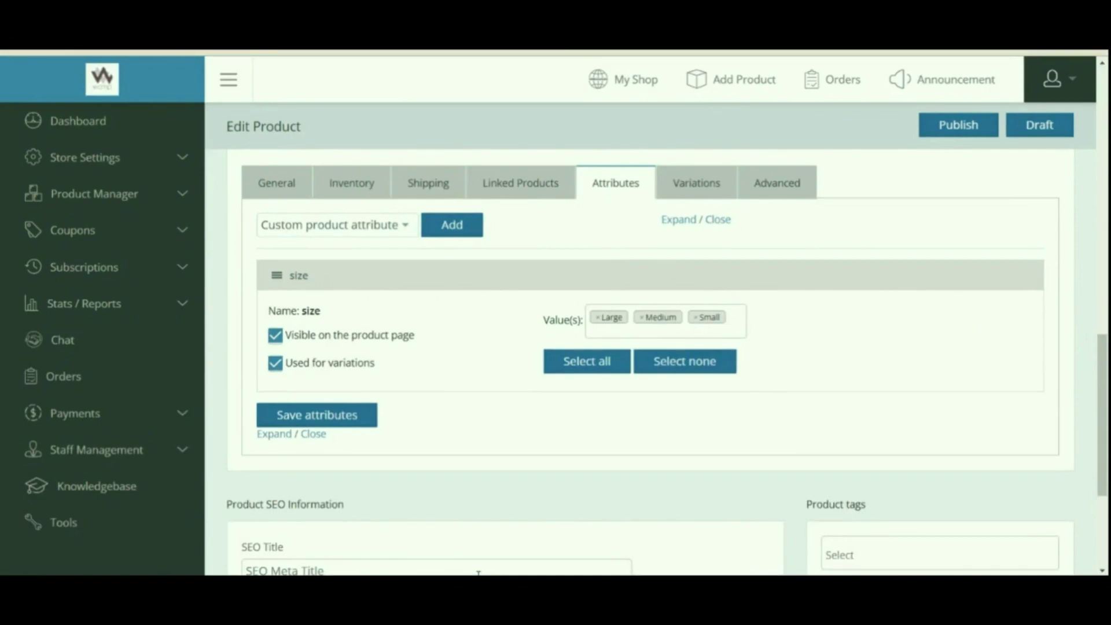
- Add the style and product-type attributes, filling each with all of its terms
click(347, 225)
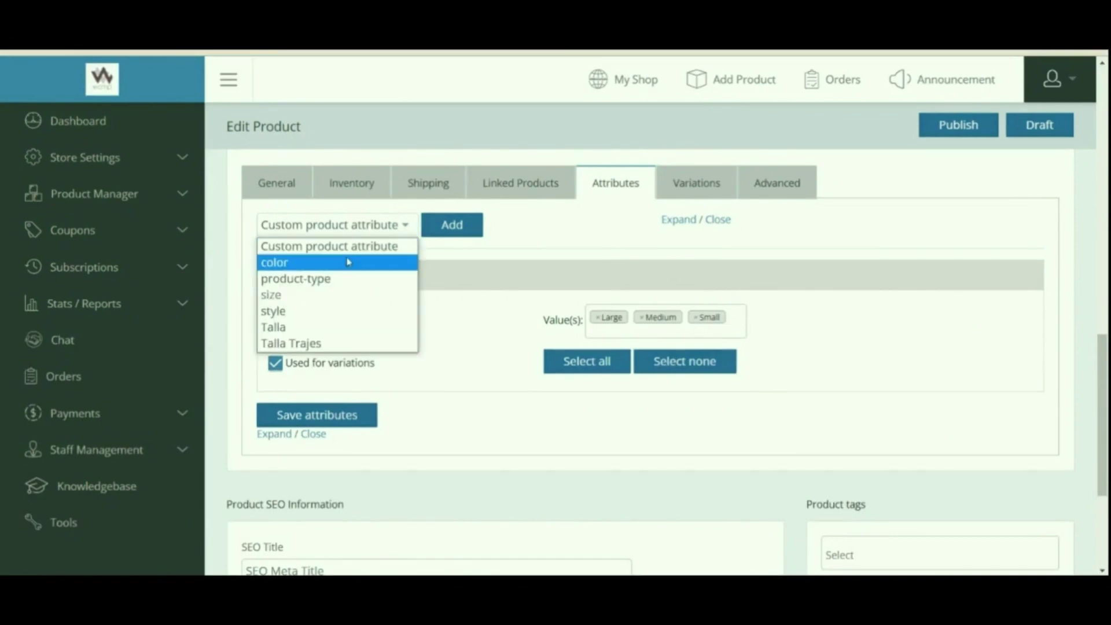
click(283, 313)
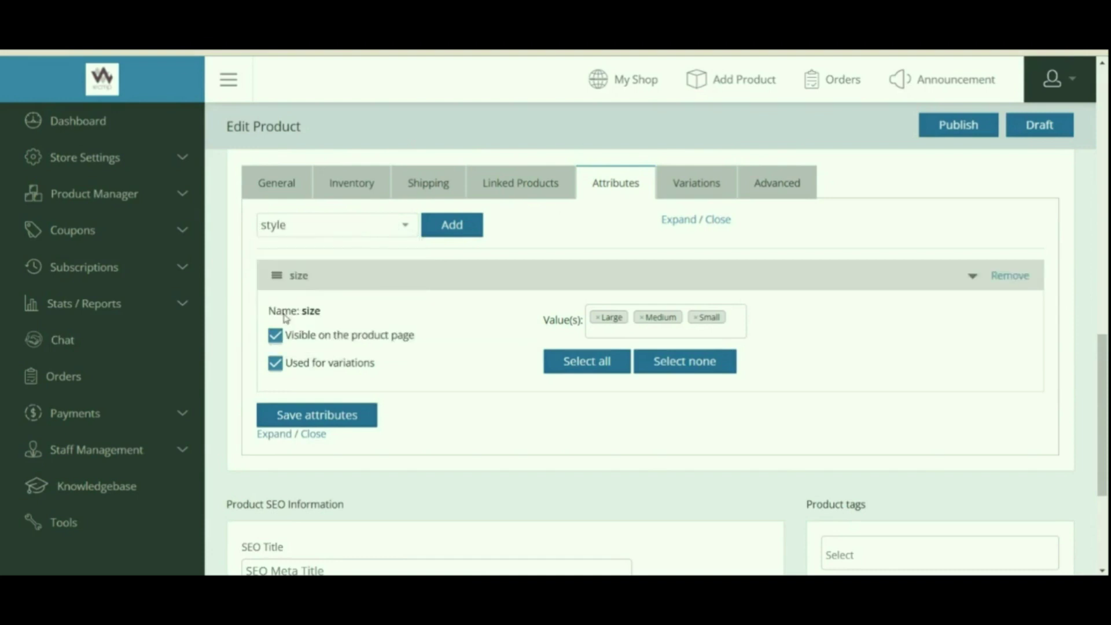
click(451, 234)
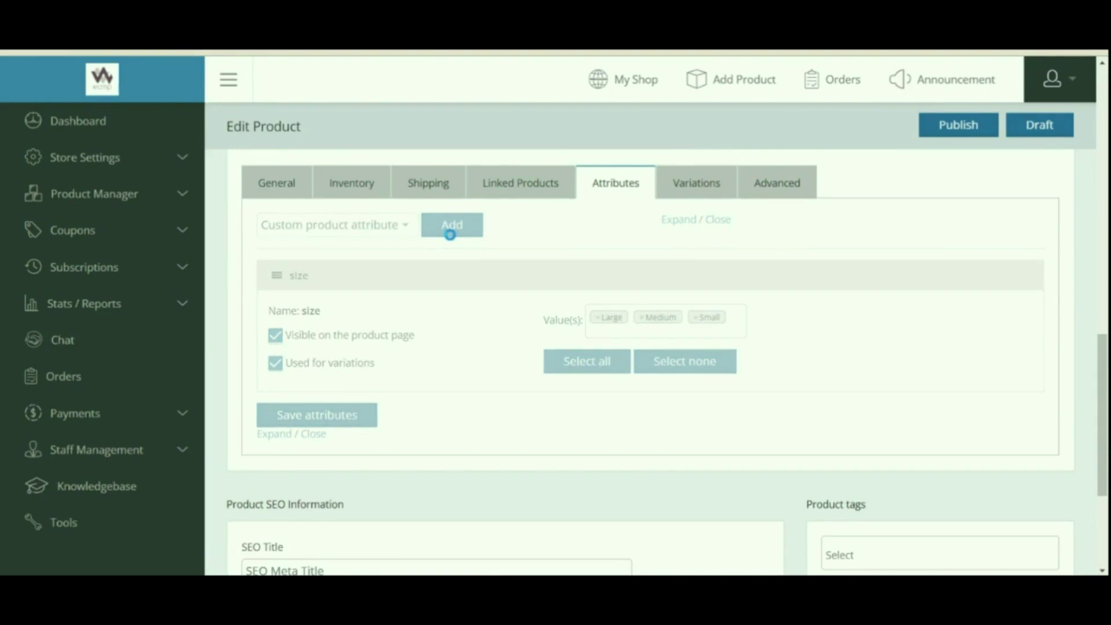
click(404, 229)
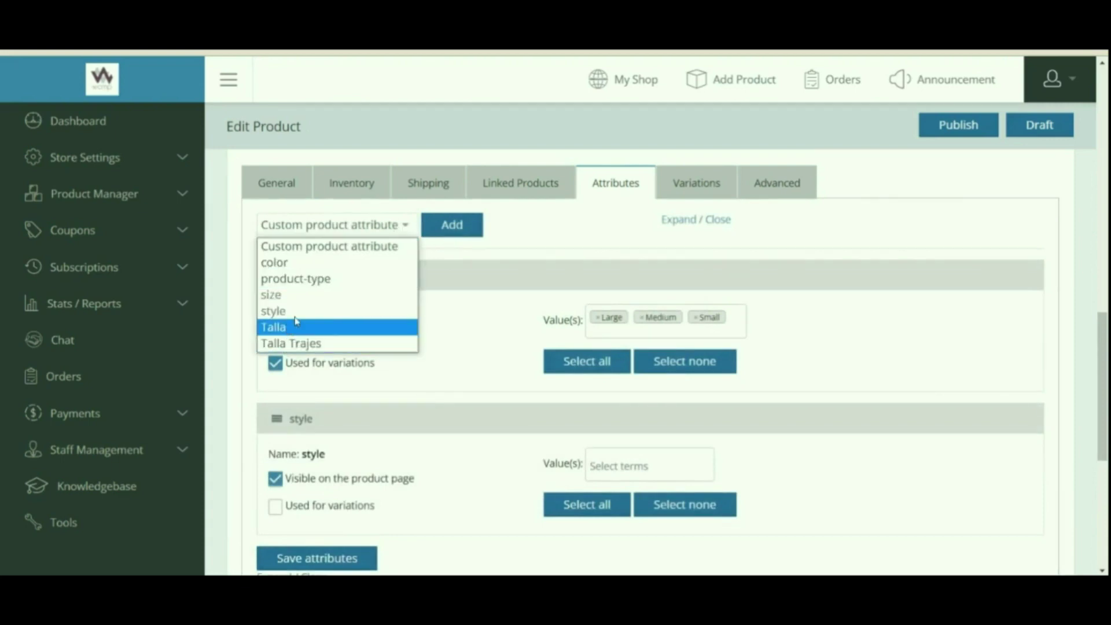
click(311, 280)
scroll(469, 284, down, 4)
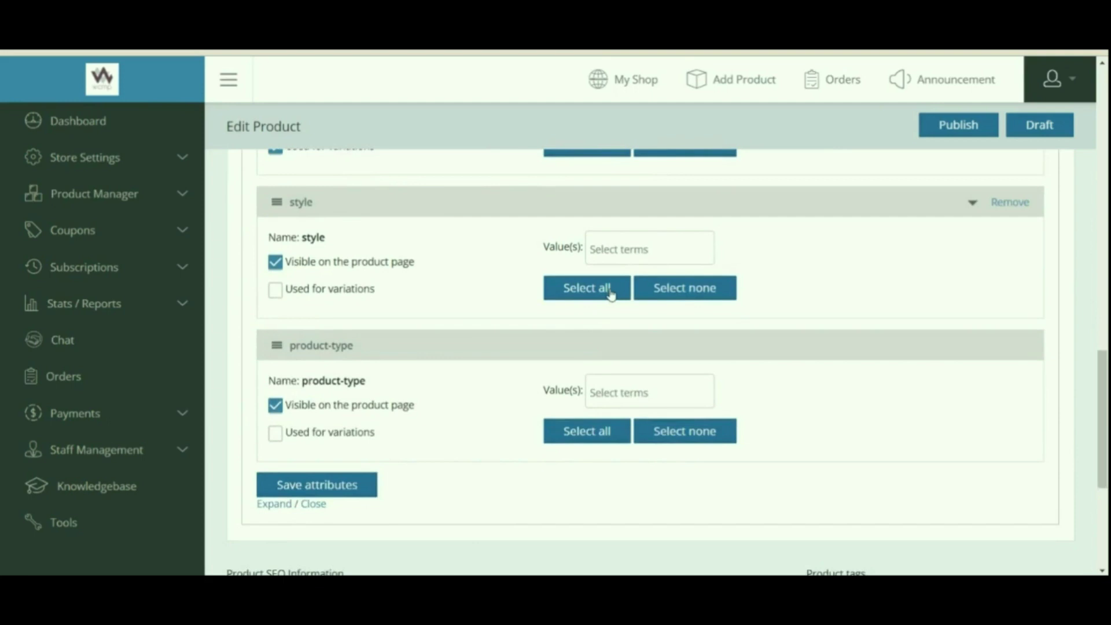
click(609, 294)
click(599, 432)
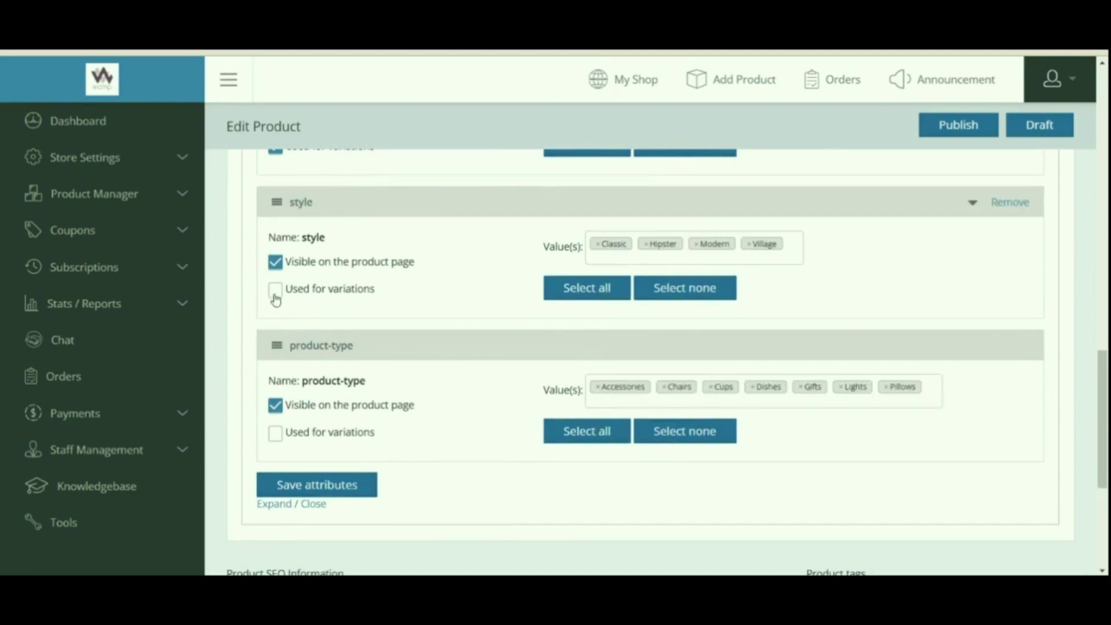
drag(294, 290, 370, 290)
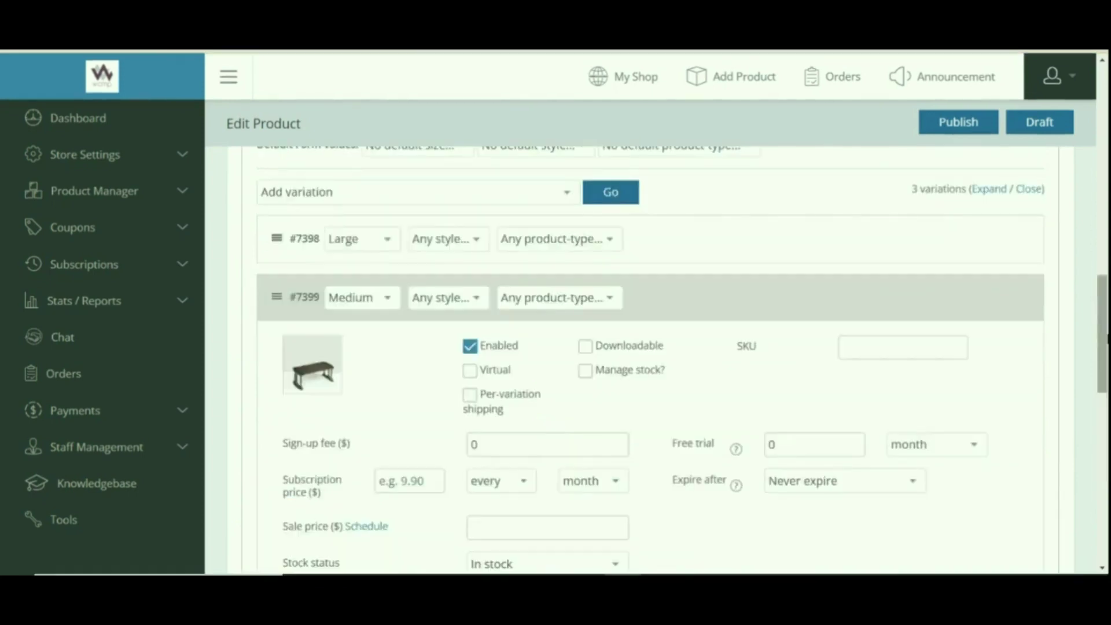
scroll(1056, 348, down, 3)
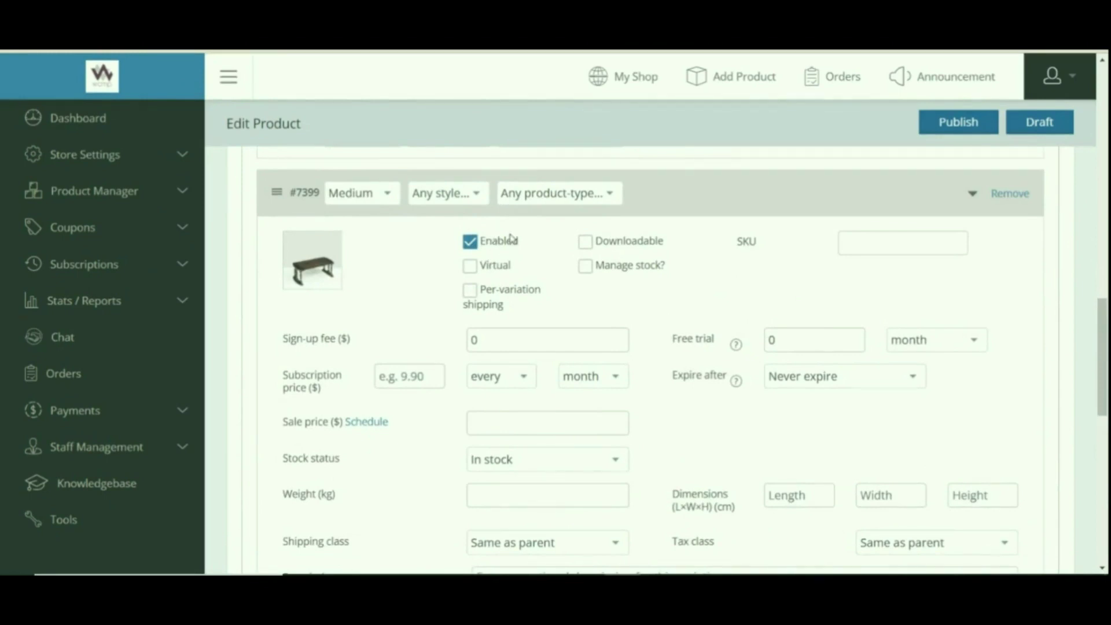
- Make the Medium variation downloadable with download limit 05 and download expiry 10
click(591, 248)
drag(1104, 342, 1105, 395)
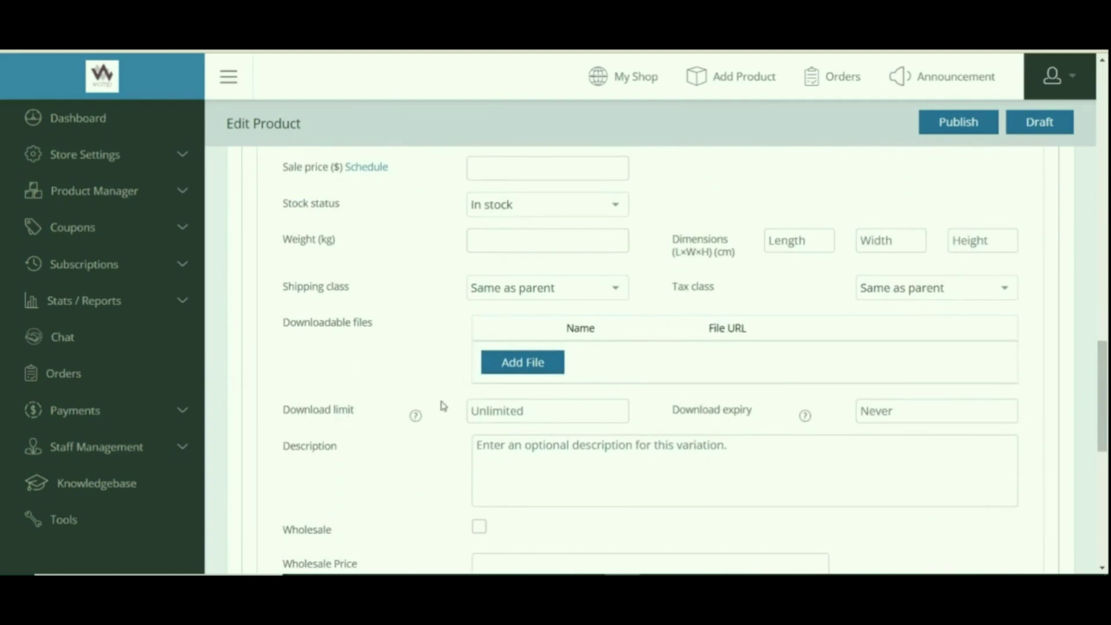
click(489, 413)
text(05)
click(899, 407)
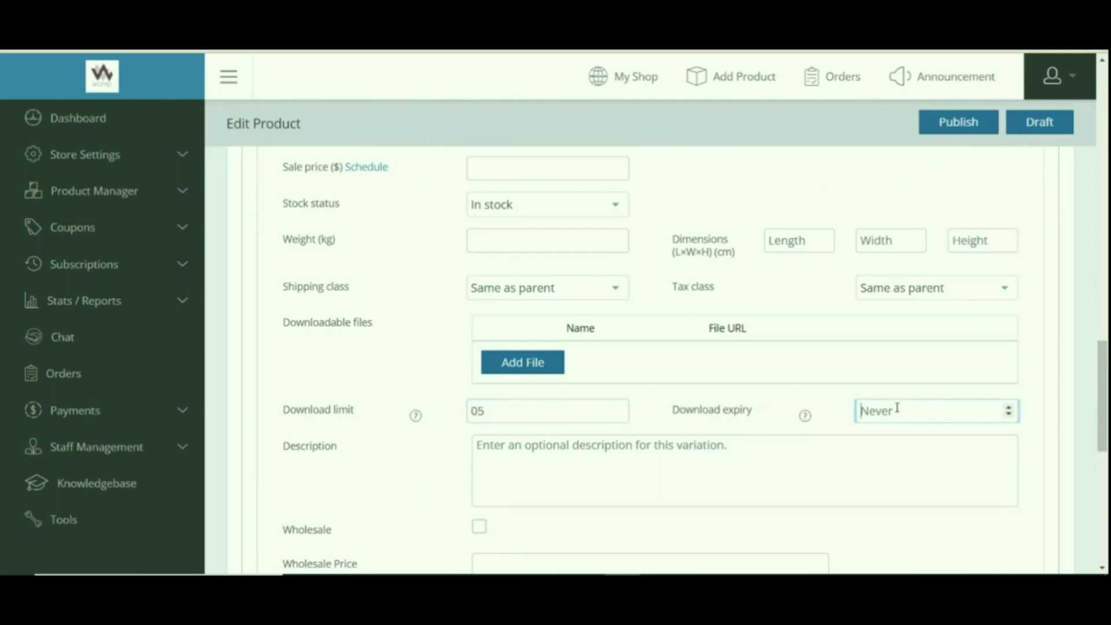
text(10)
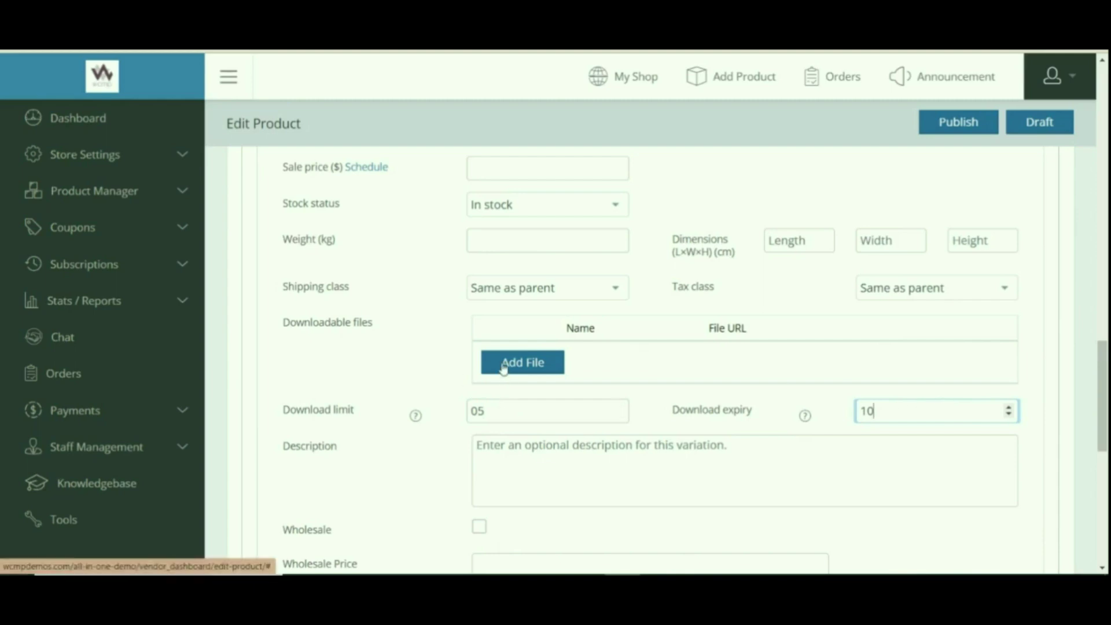
- Mark the Medium variation as virtual
drag(1103, 382, 1105, 317)
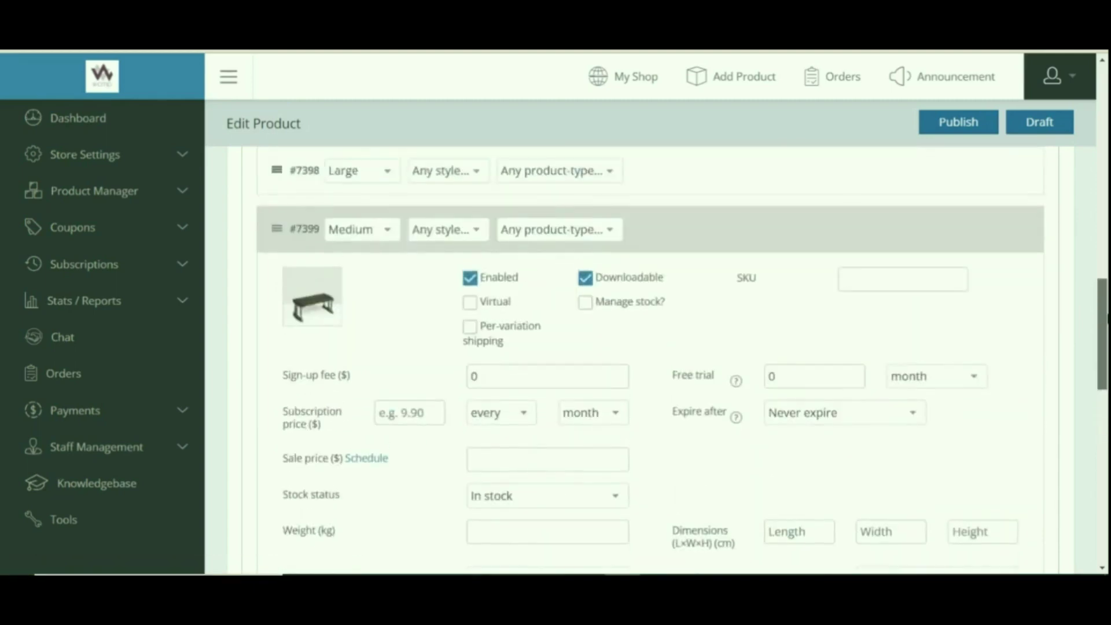
scroll(1104, 324, down, 1)
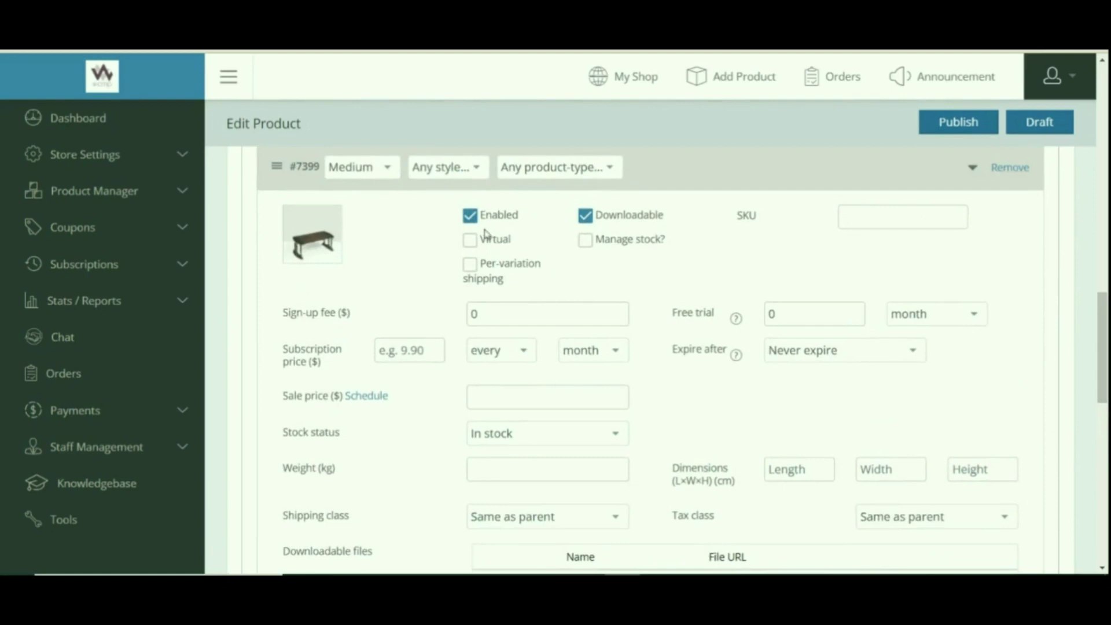
click(471, 240)
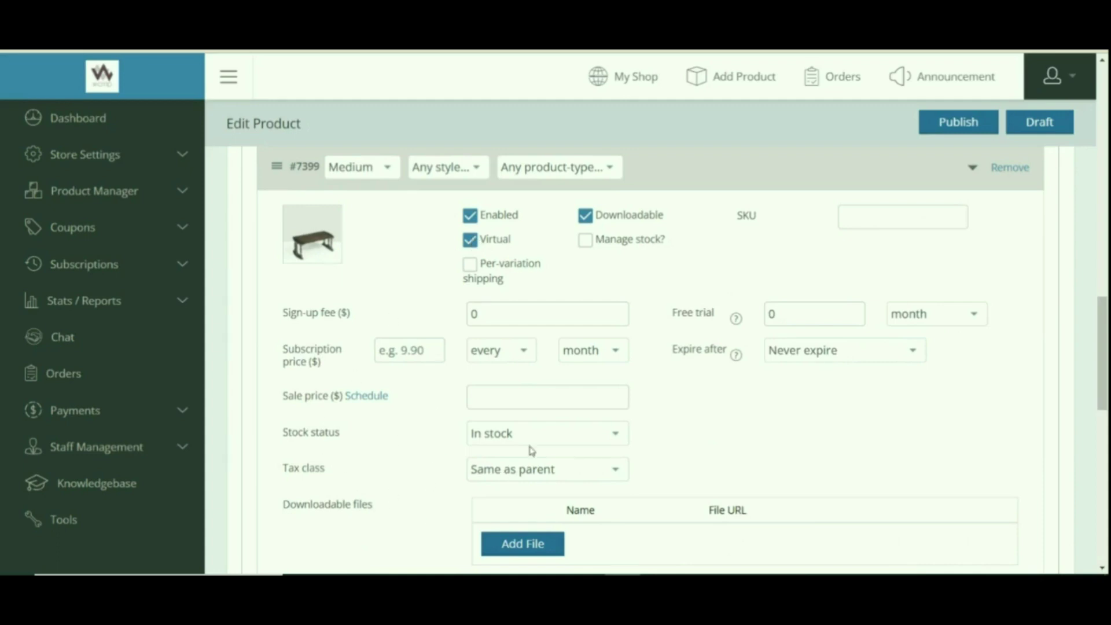
- Toggle stock management on and off and check the stock status options, leaving them unchanged
click(585, 242)
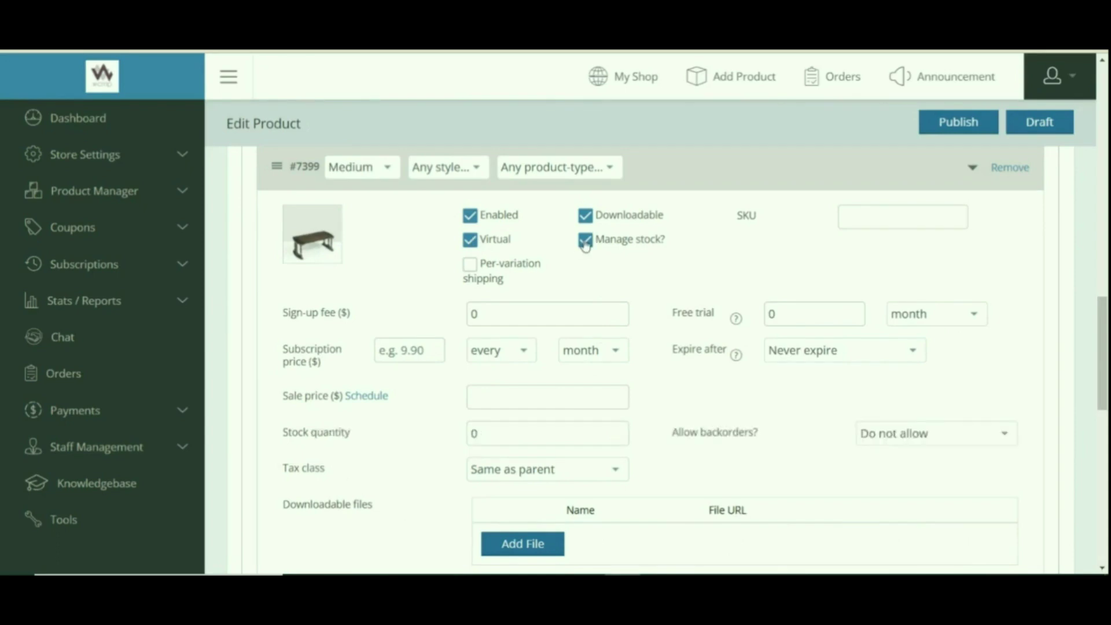
click(585, 241)
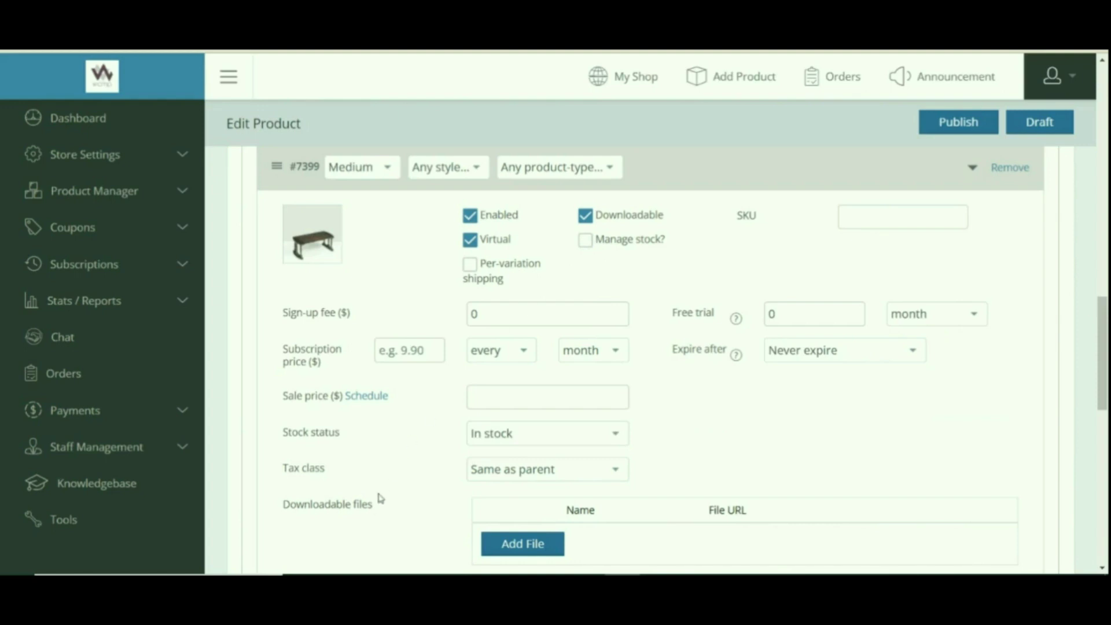
click(517, 446)
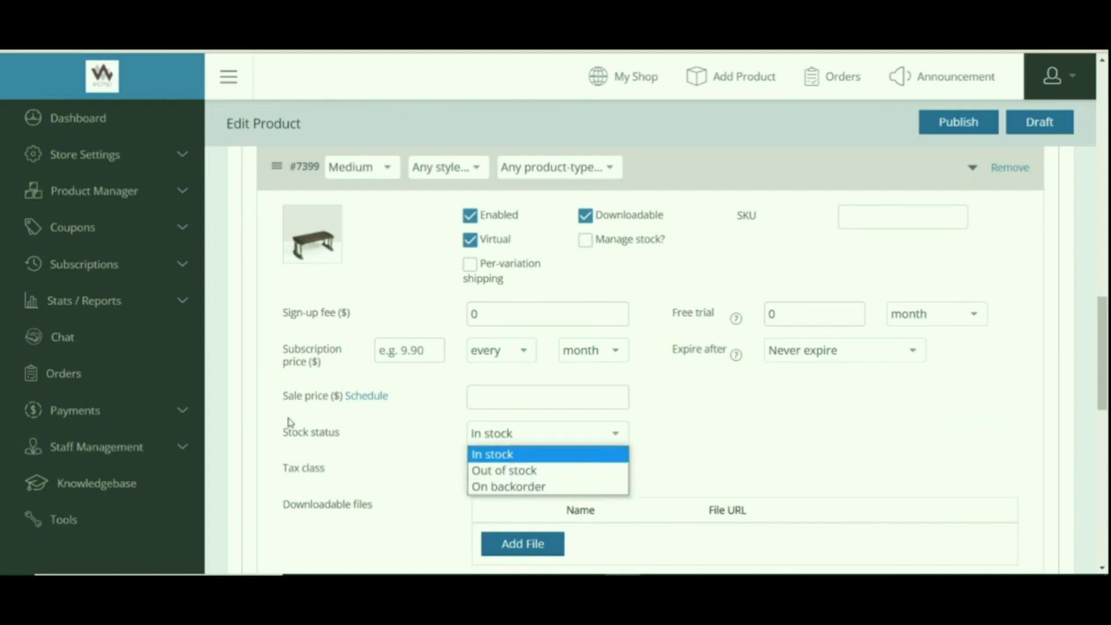
drag(288, 433, 334, 444)
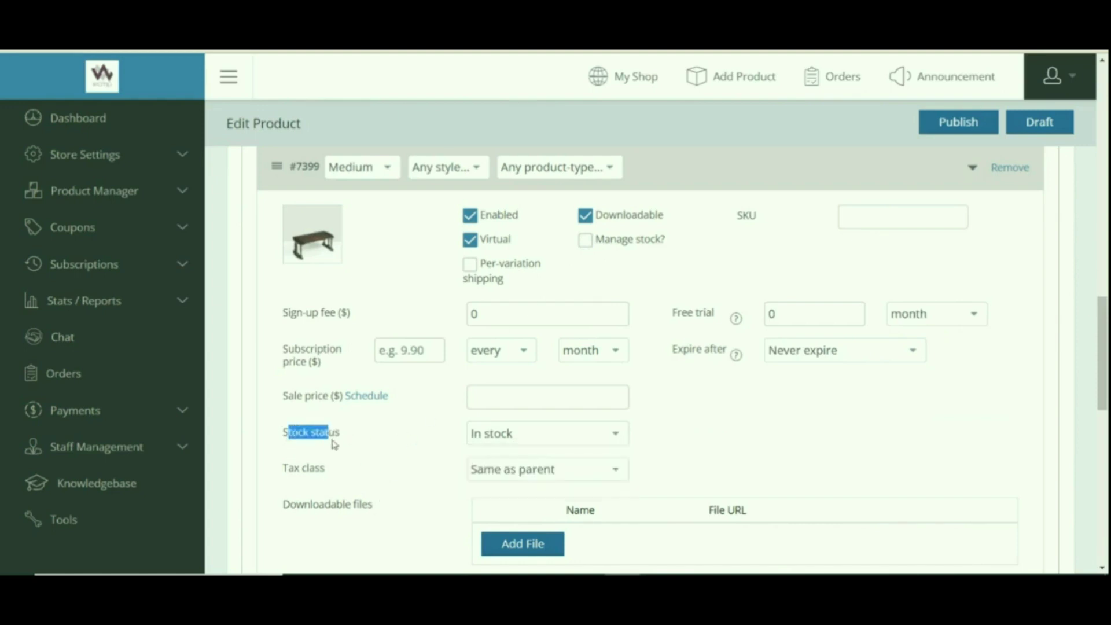
click(412, 438)
scroll(561, 447, down, 1)
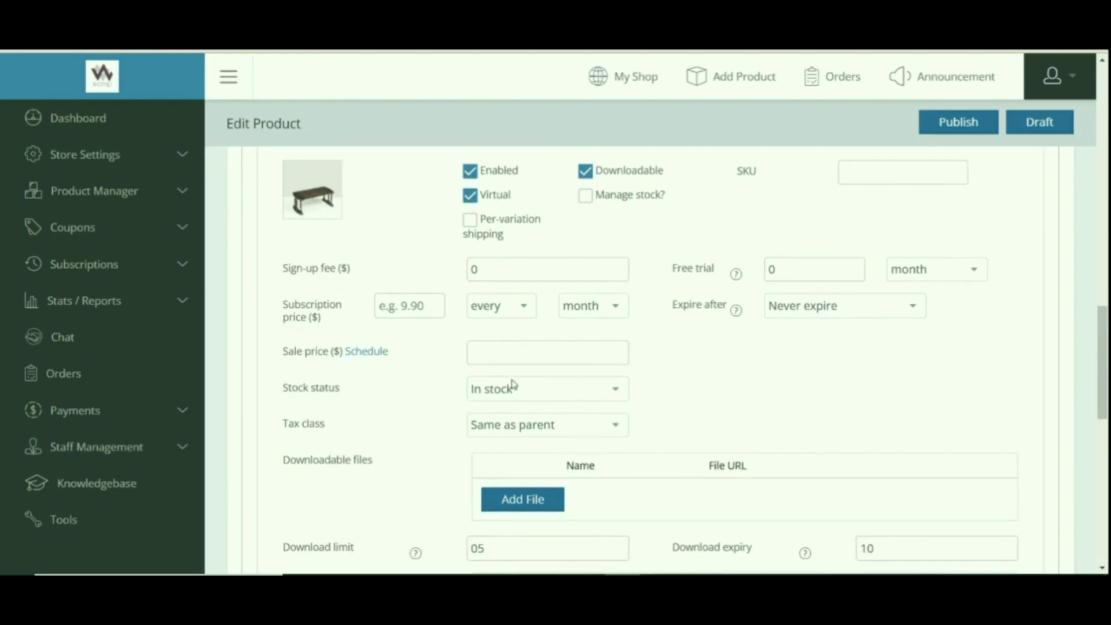
- Turn on stock management for the Medium variation with a stock quantity of 5
click(585, 196)
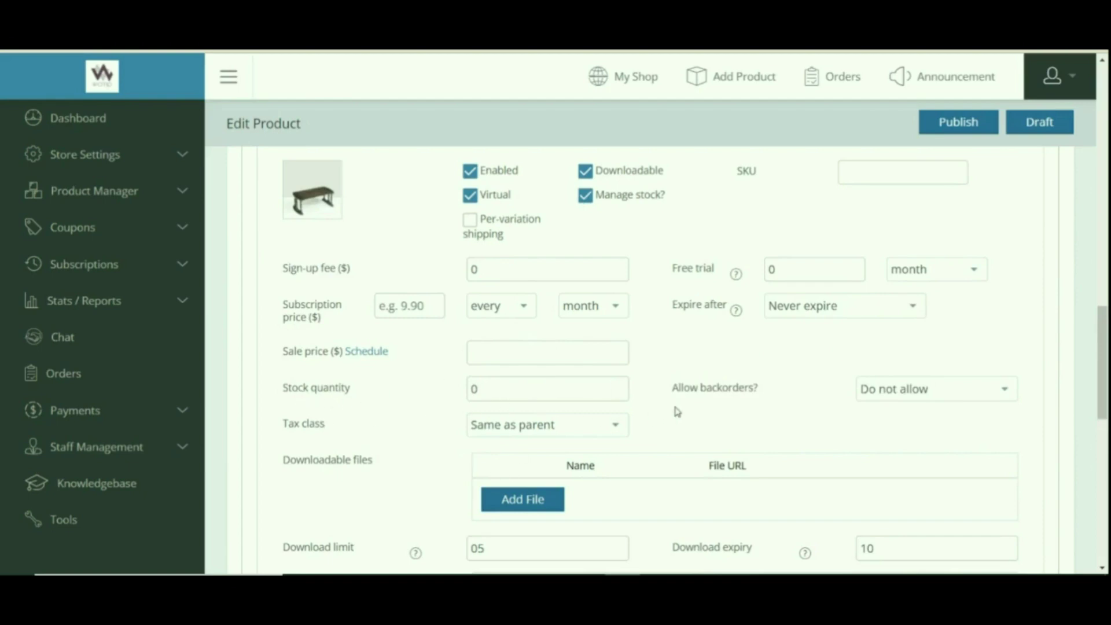
drag(298, 387, 353, 389)
click(496, 394)
key(Delete)
text(5)
click(508, 387)
drag(702, 389, 755, 389)
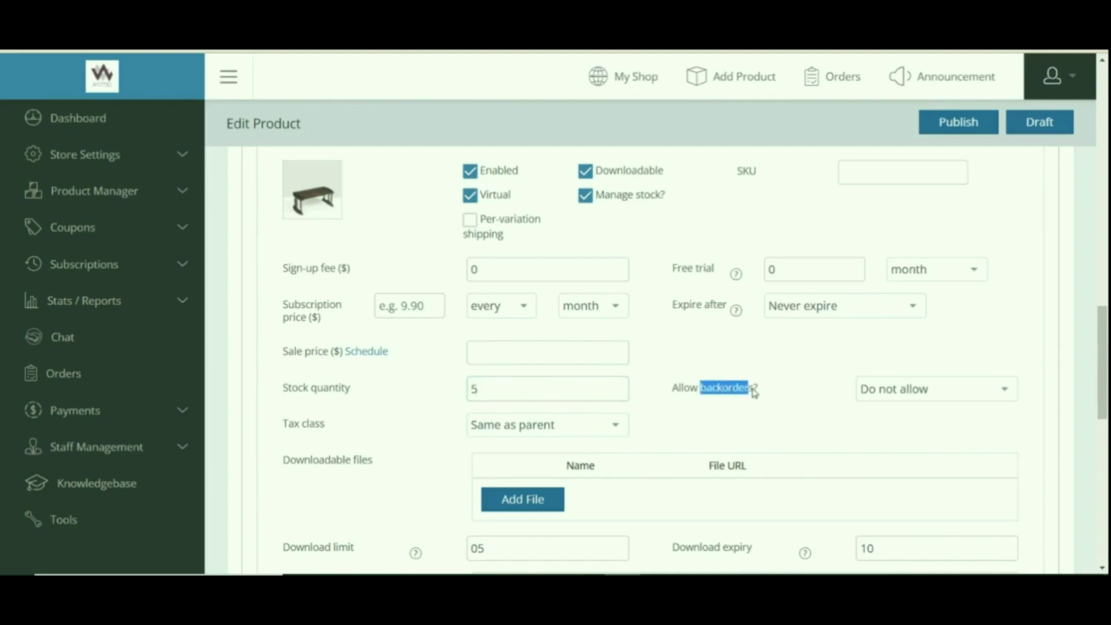
- Set Allow backorders to 'Allow, but notify customer'
click(888, 393)
click(886, 427)
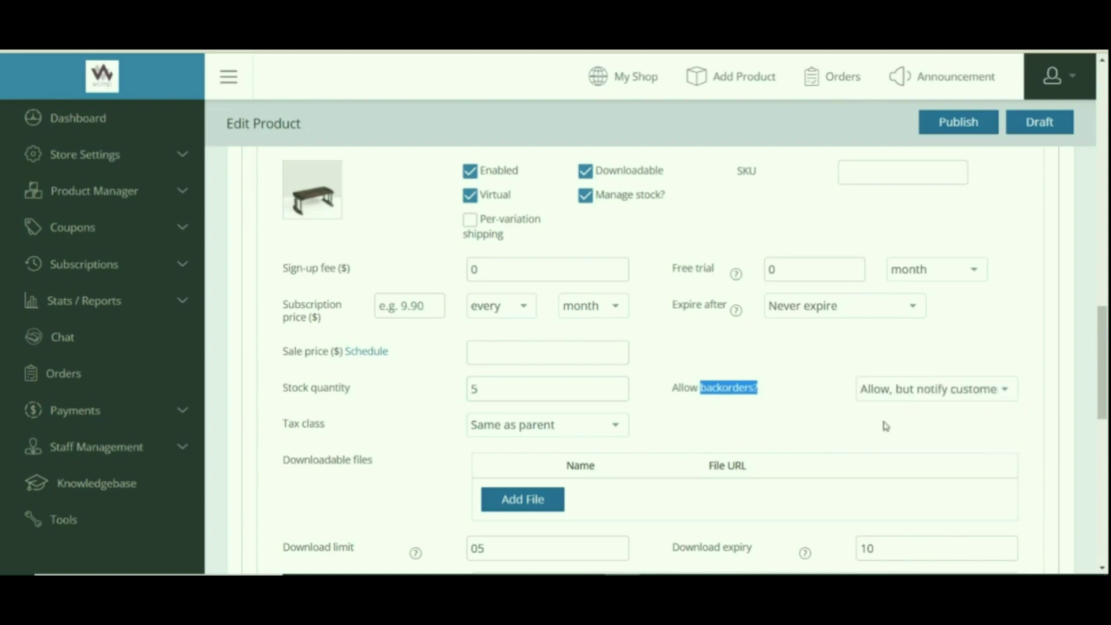
click(822, 439)
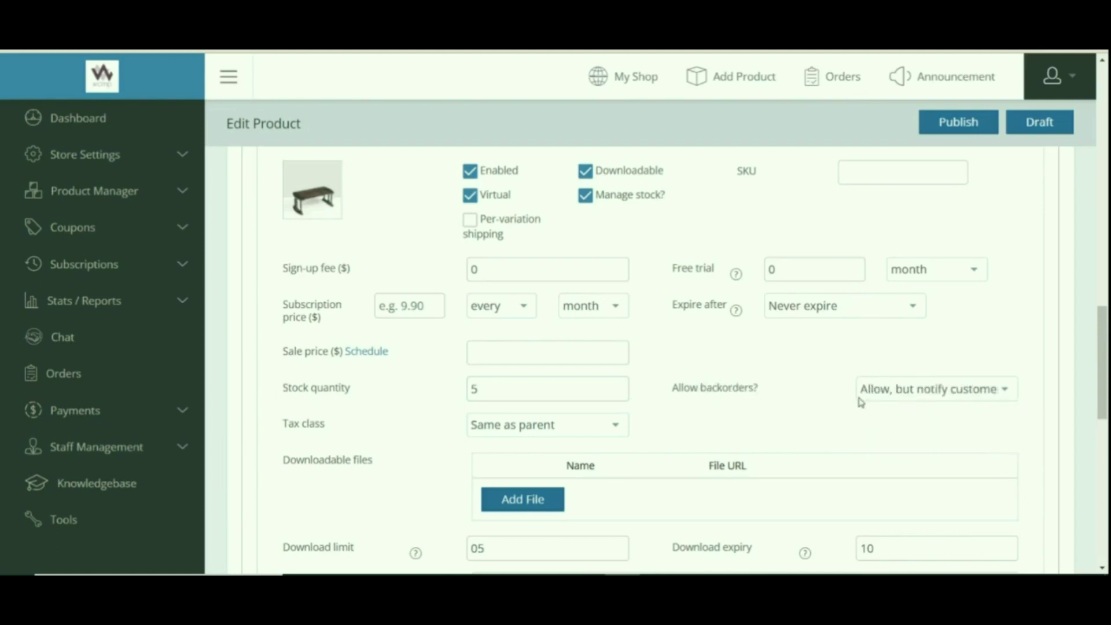
drag(1105, 368, 1106, 370)
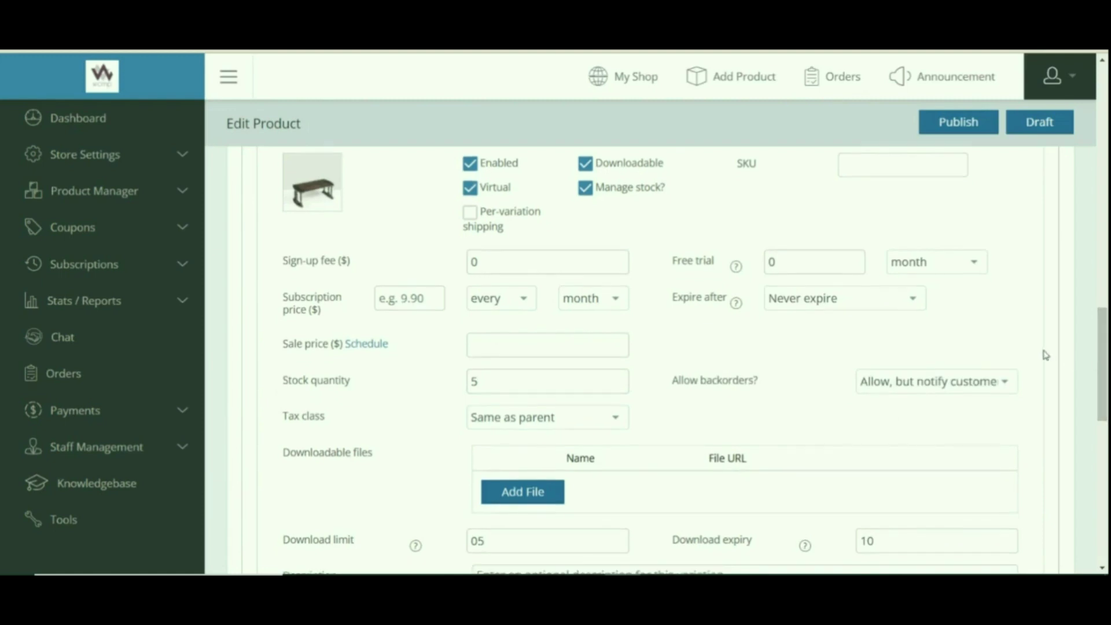
drag(1107, 368, 1107, 377)
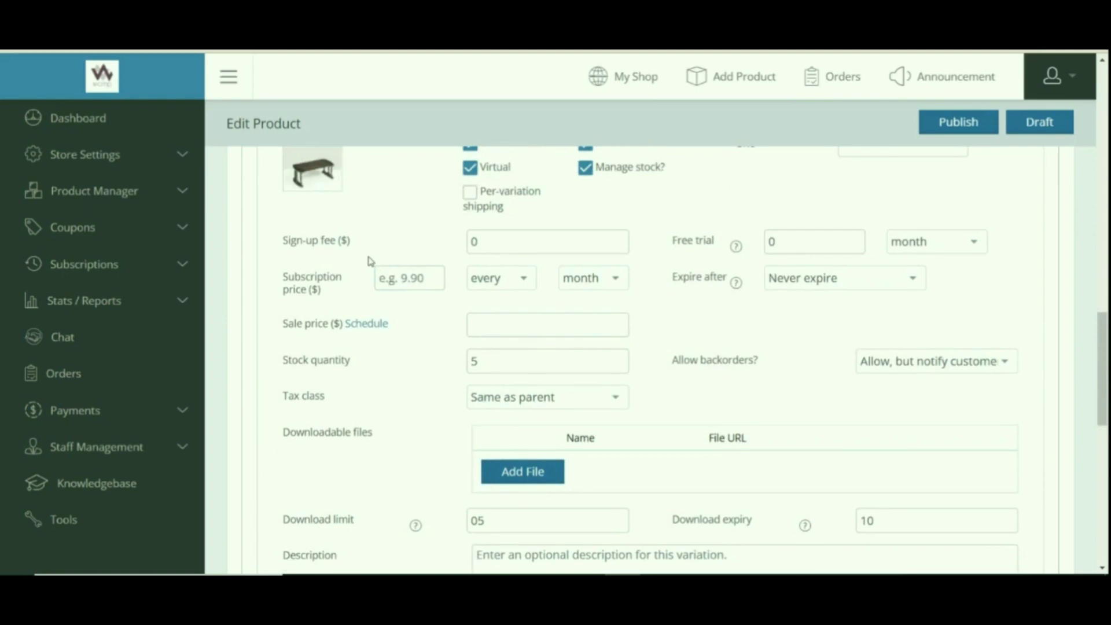
- Give the Medium variation a 110 sign-up fee and a 07-day free trial
drag(291, 241, 350, 242)
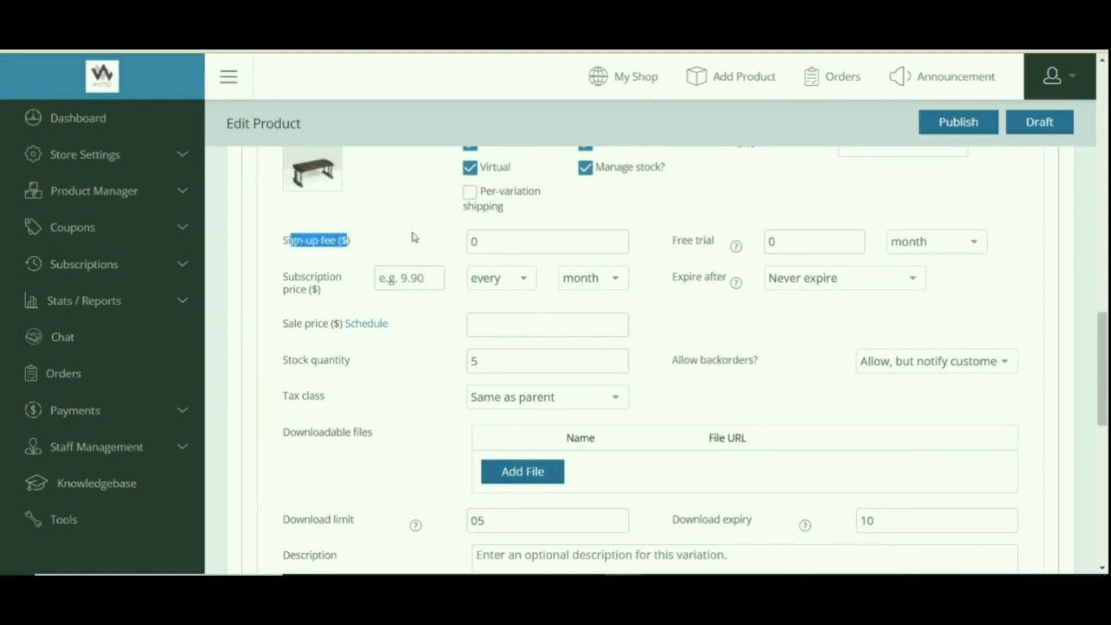
click(484, 244)
key(BackSpace)
text(110)
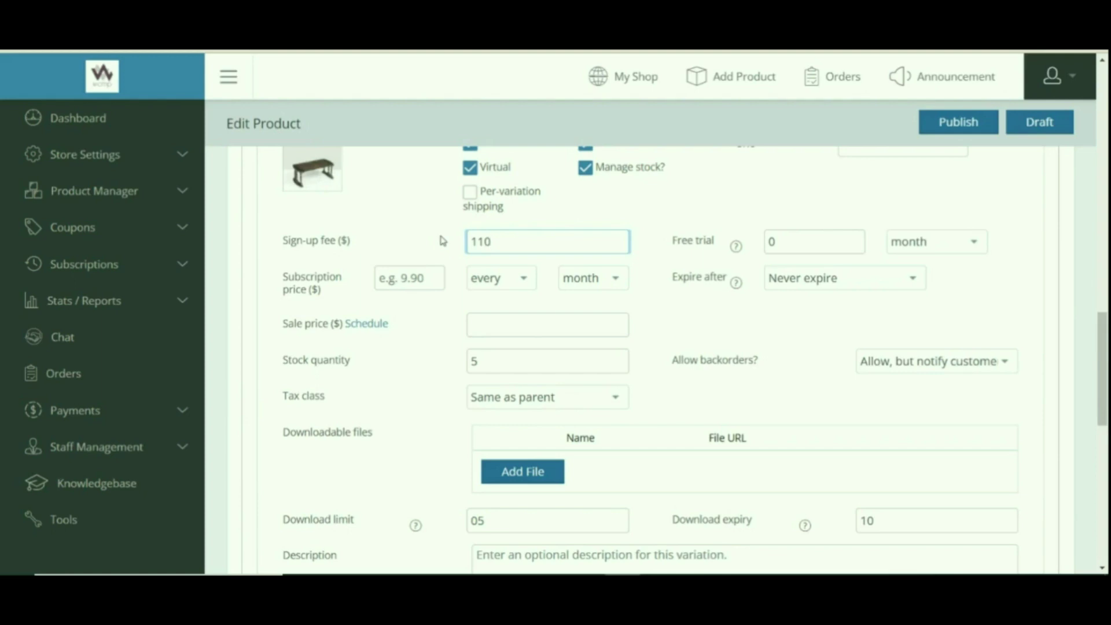
drag(673, 271, 737, 274)
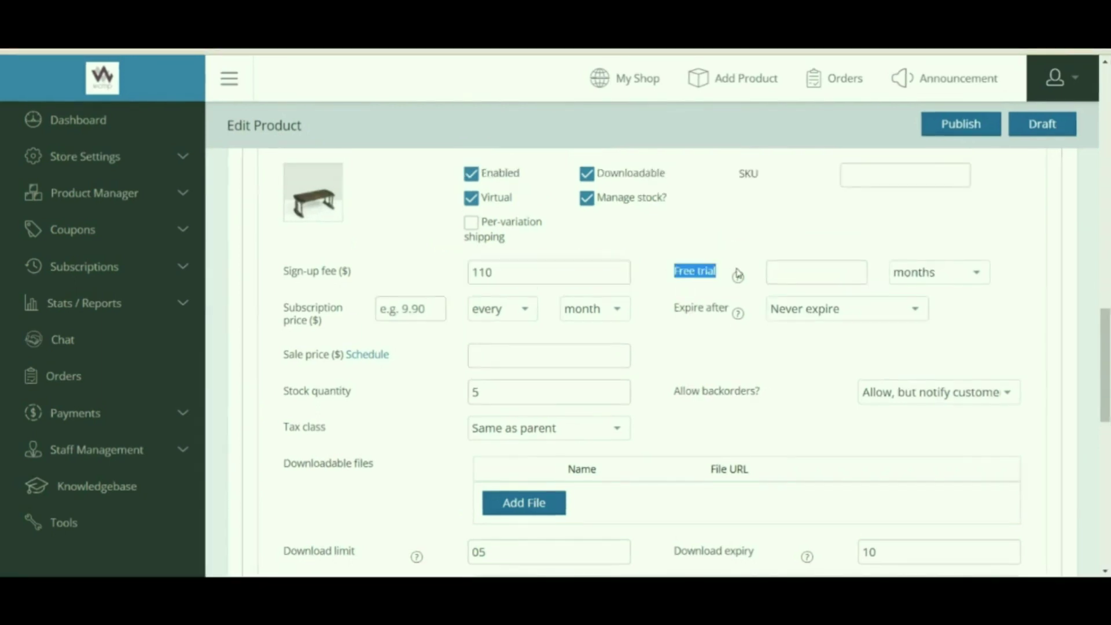
click(775, 280)
text(07)
click(920, 273)
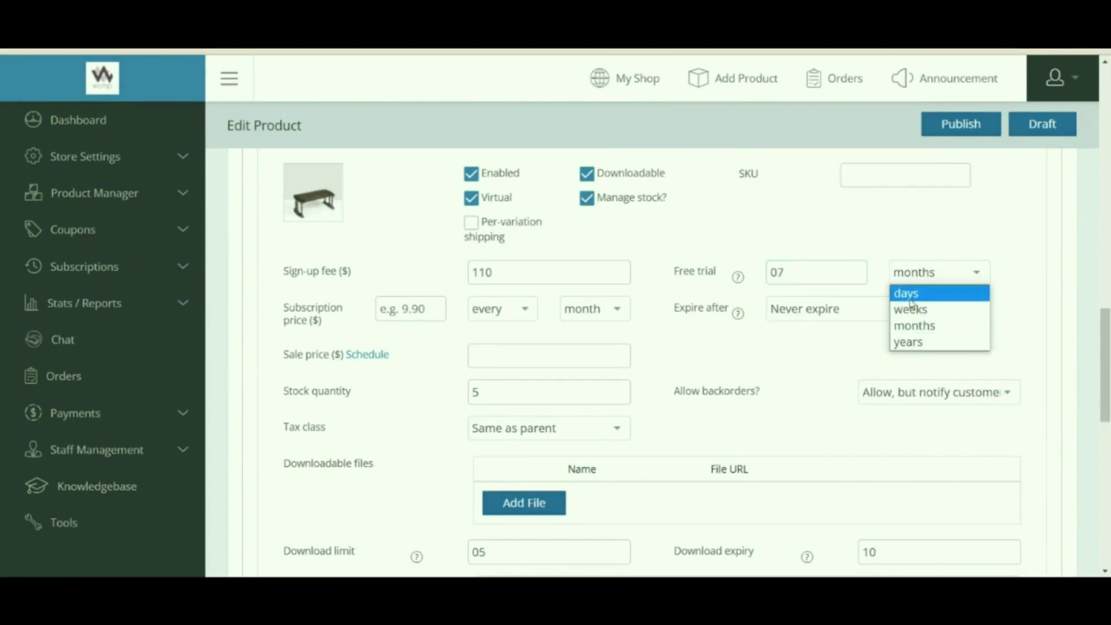
click(907, 294)
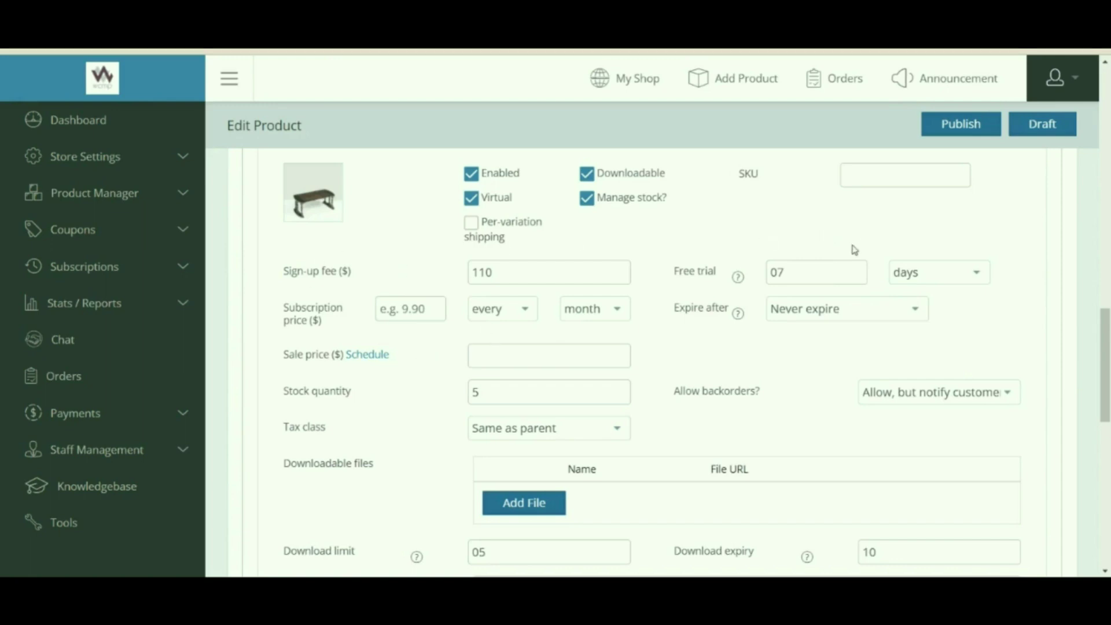
- Set the subscription price to 100 every month, expiring after 1 month
drag(292, 314, 332, 327)
click(411, 310)
text(100)
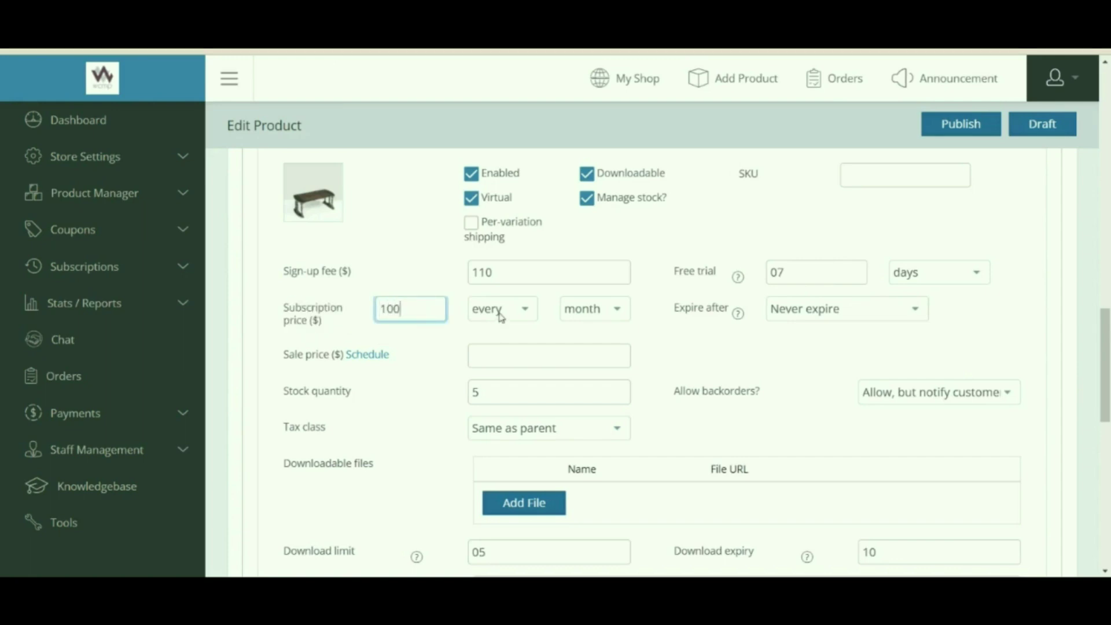
click(502, 312)
click(597, 316)
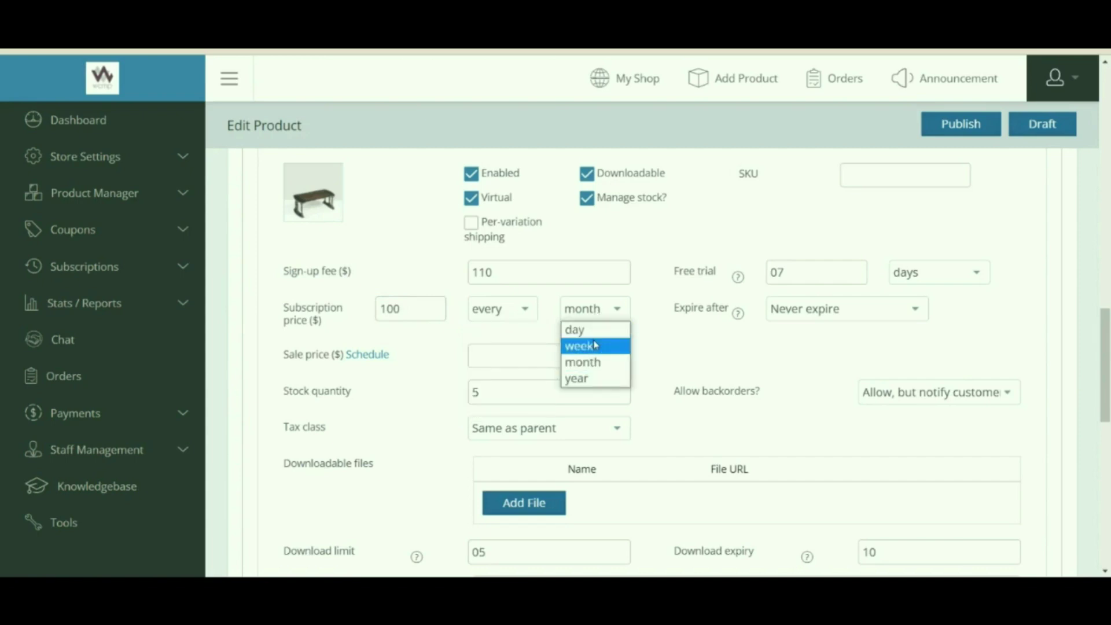
click(586, 361)
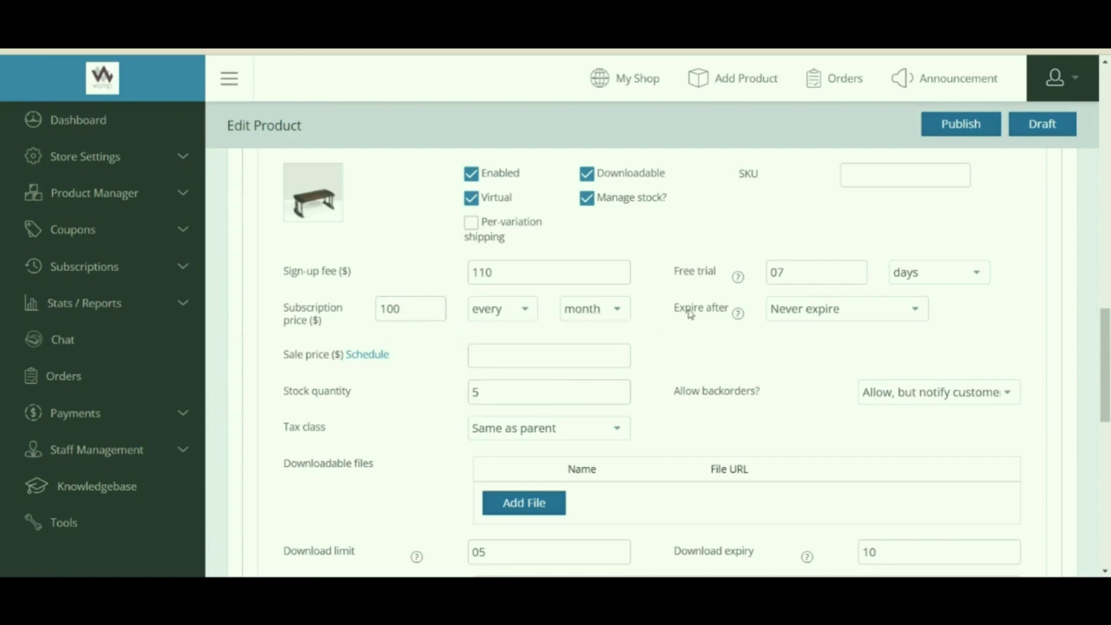
drag(693, 309, 730, 308)
click(800, 312)
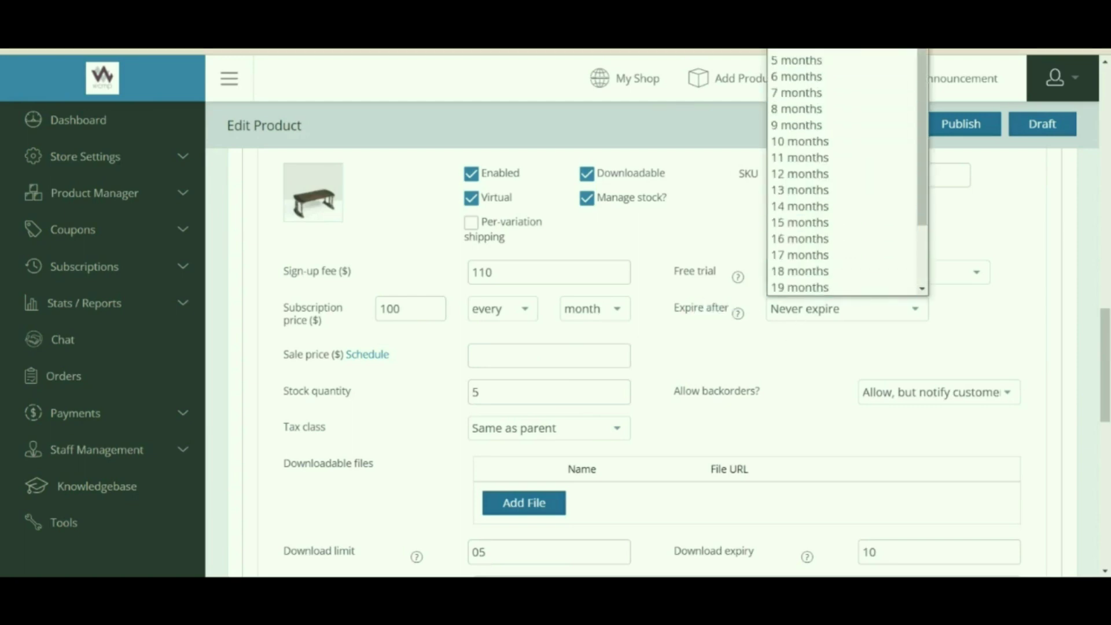
click(800, 313)
key(Down)
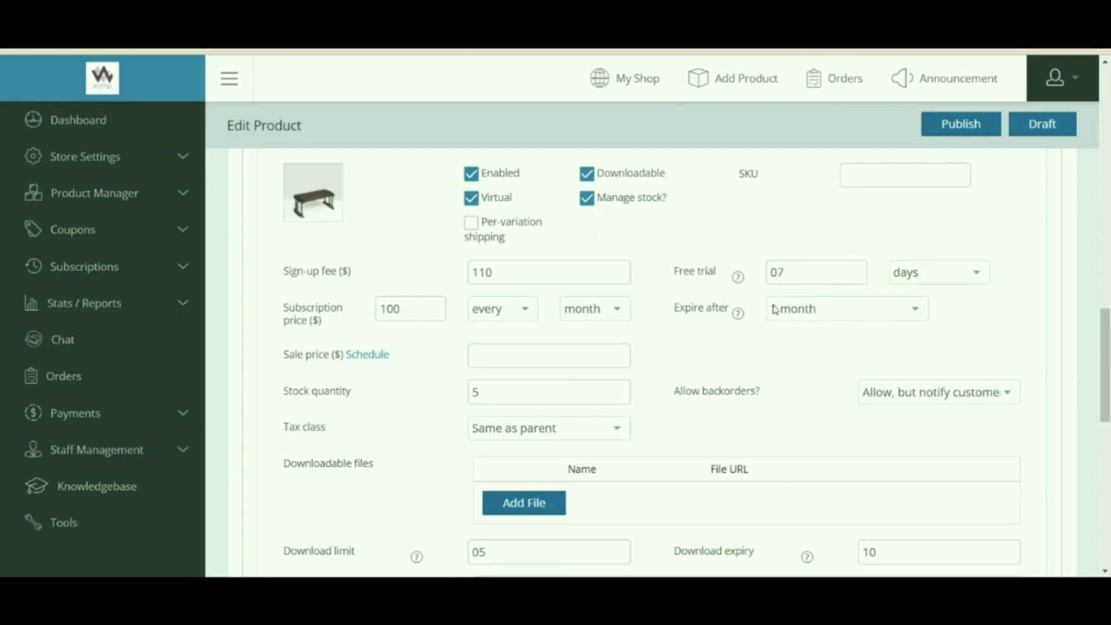
mouse_move(739, 314)
- Add an 80 sale price with a sale schedule, then view the storefront product page
drag(288, 355, 331, 357)
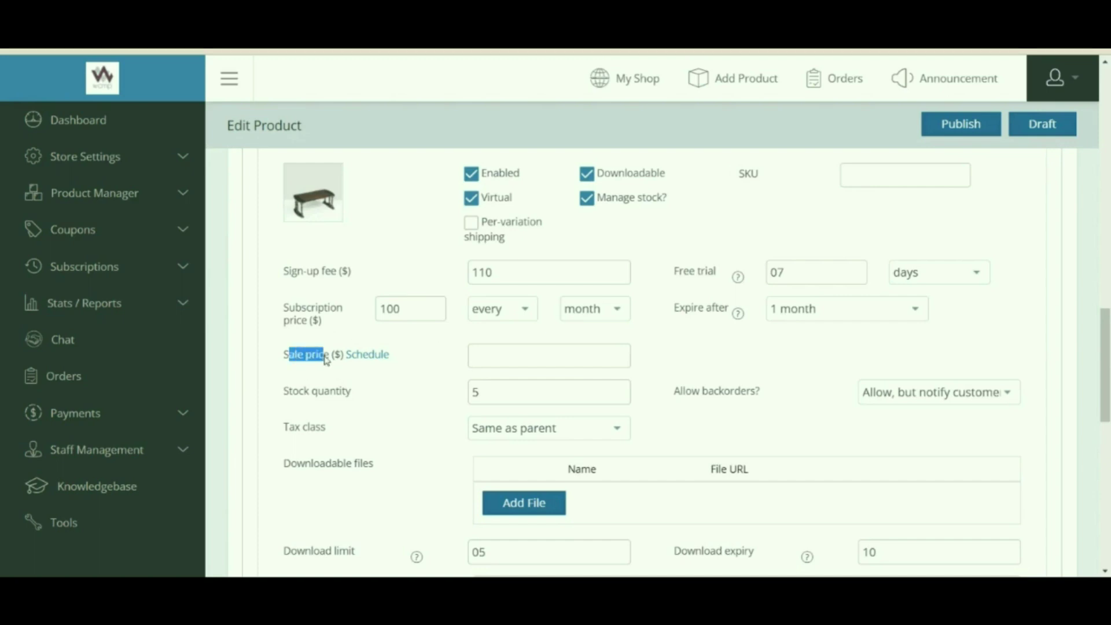
click(484, 360)
text(80)
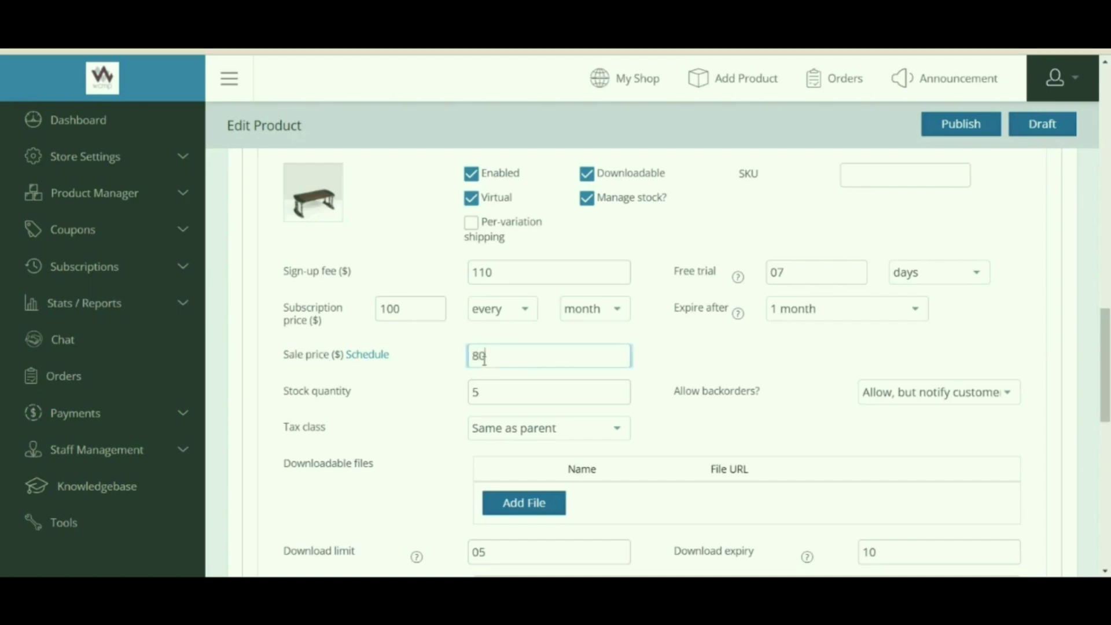
click(368, 355)
scroll(549, 367, down, 5)
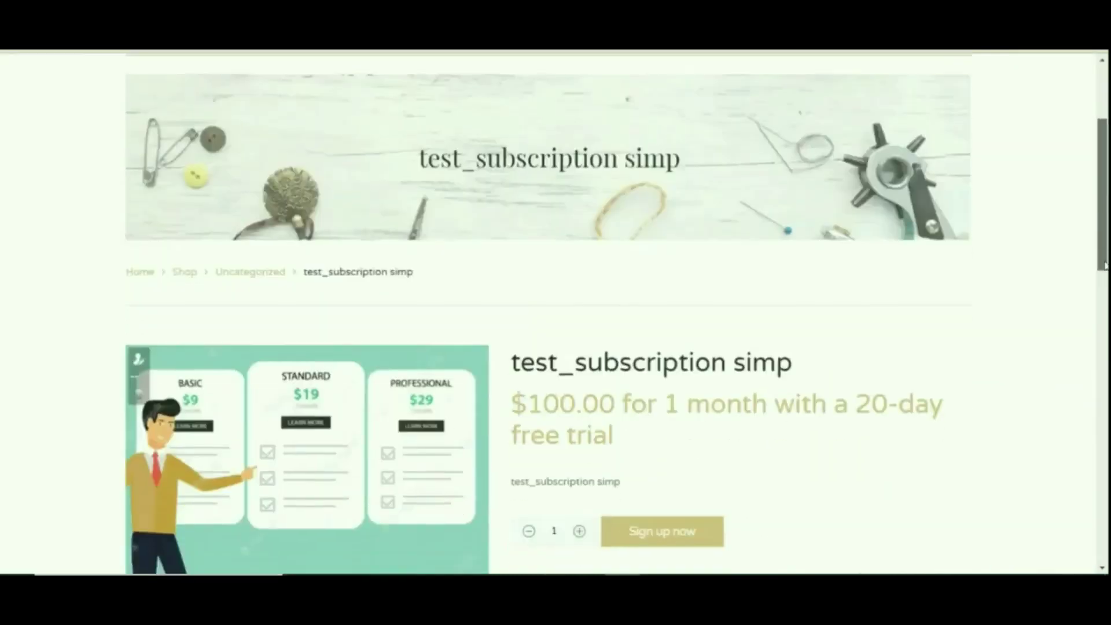
scroll(829, 178, down, 3)
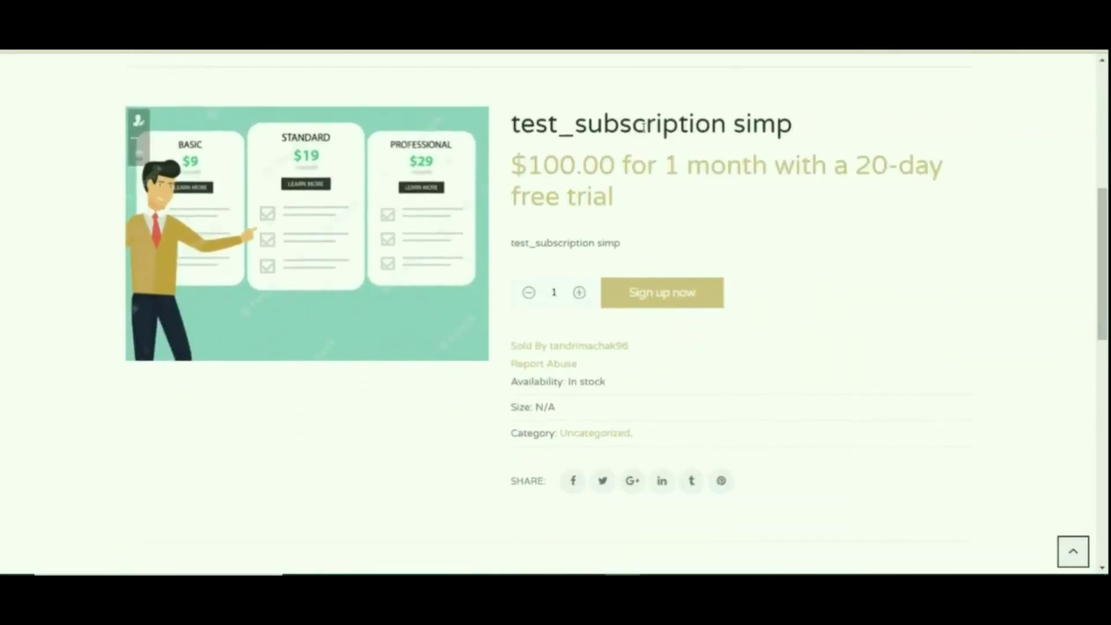